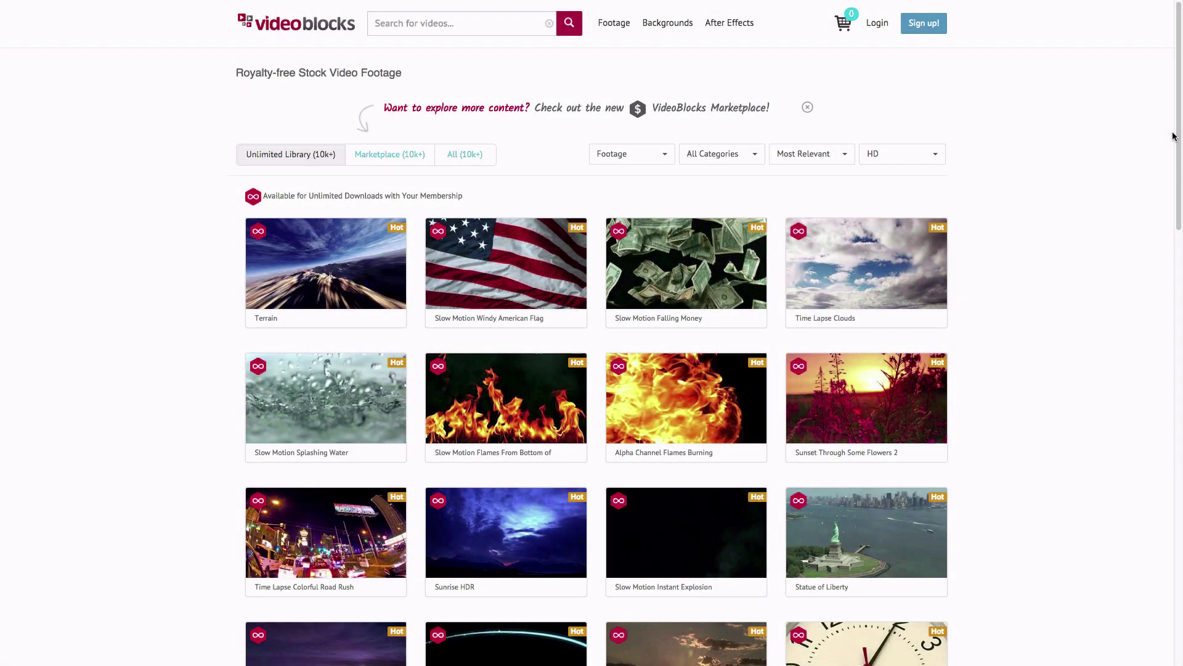
# Step: Open the Time Lapse Colorful Road Rush clip page in Videoblocks, start its download, and pause the preview
pyautogui.moveTo(1173, 136); pyautogui.dragTo(1179, 220)
pyautogui.moveTo(319, 269)
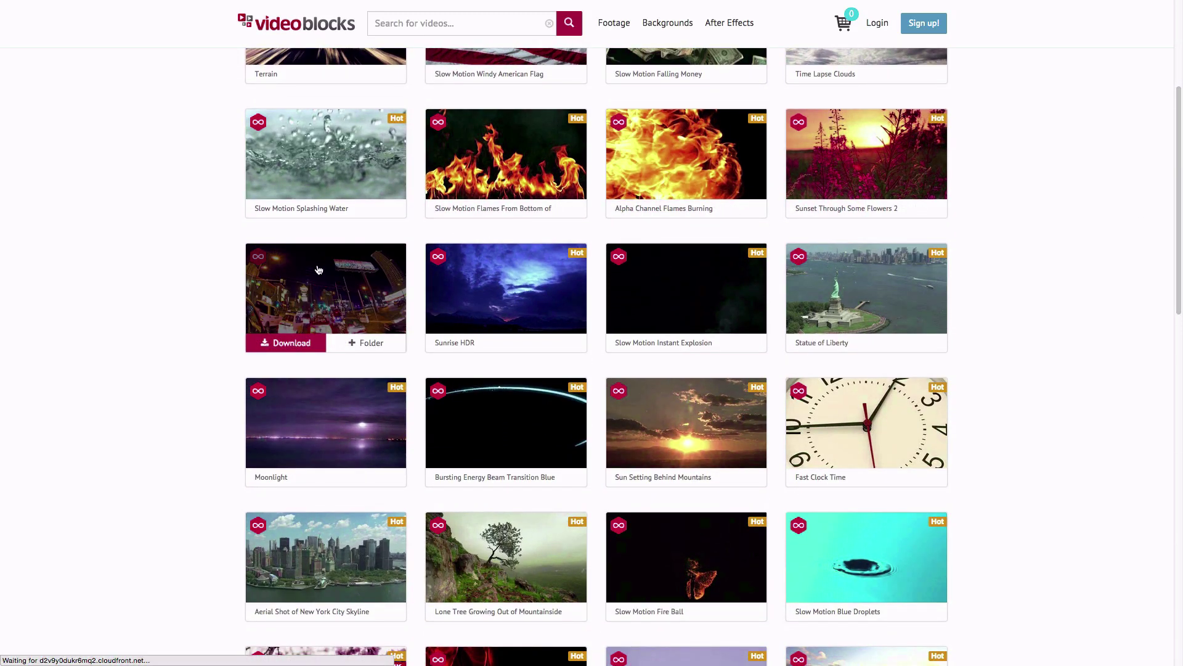
pyautogui.click(319, 269)
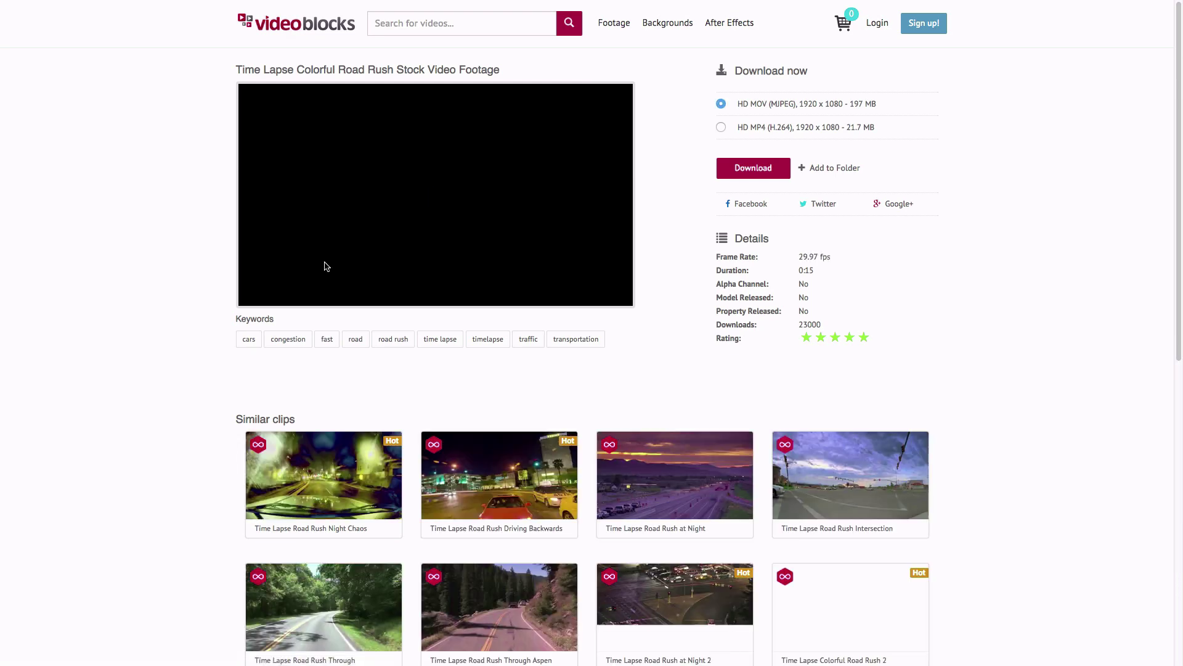
pyautogui.click(747, 168)
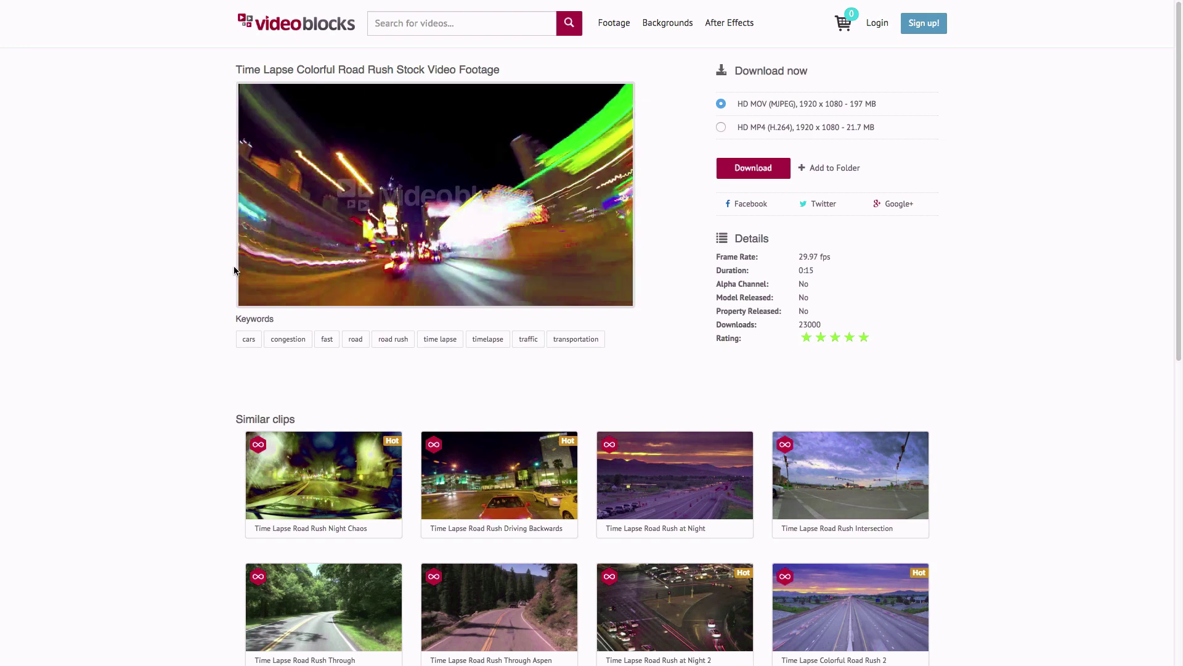
pyautogui.moveTo(247, 294)
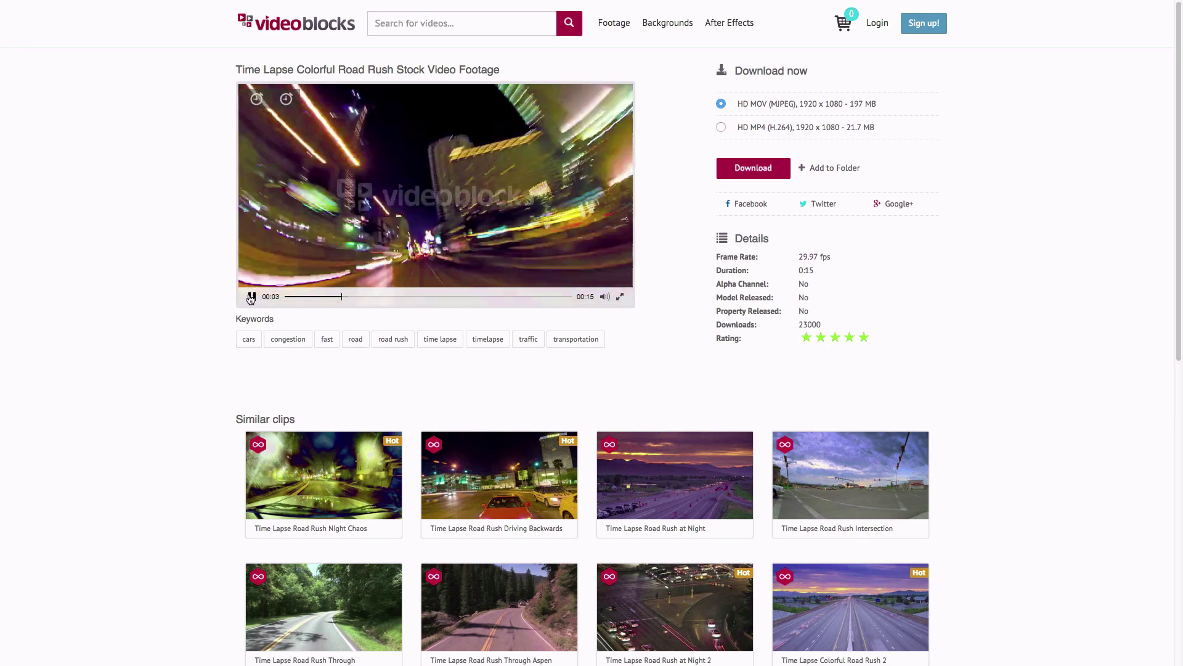
pyautogui.click(250, 297)
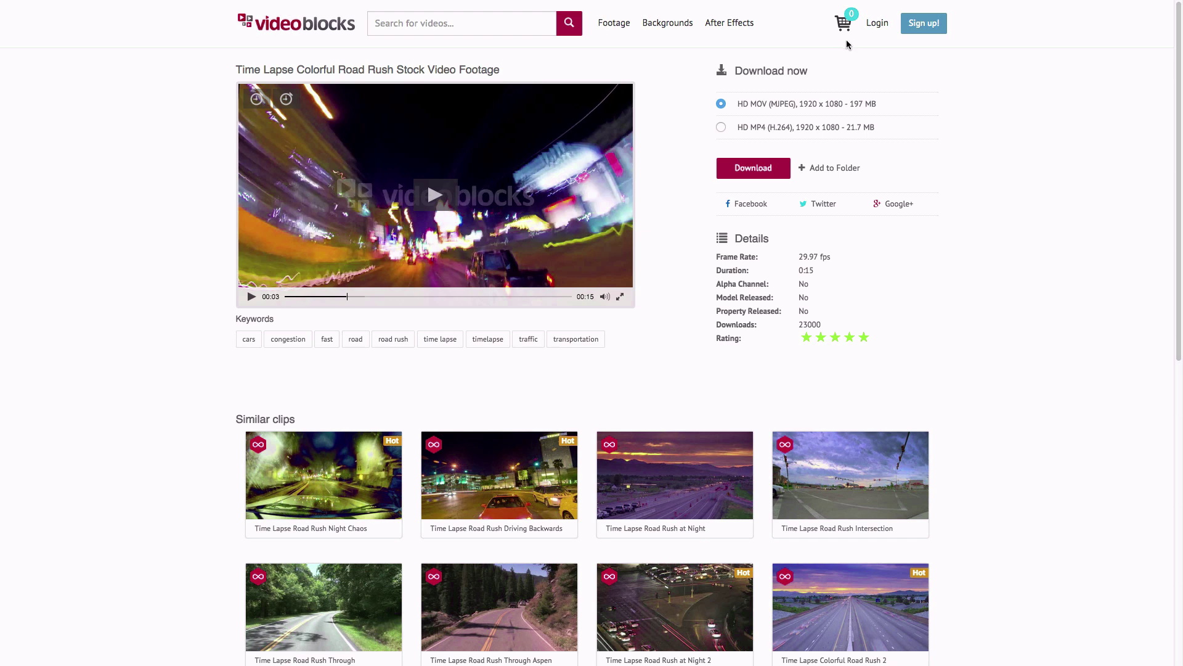
# Step: Go through the Backgrounds and After Effects menus to Typography, and scroll the template results
pyautogui.moveTo(680, 28)
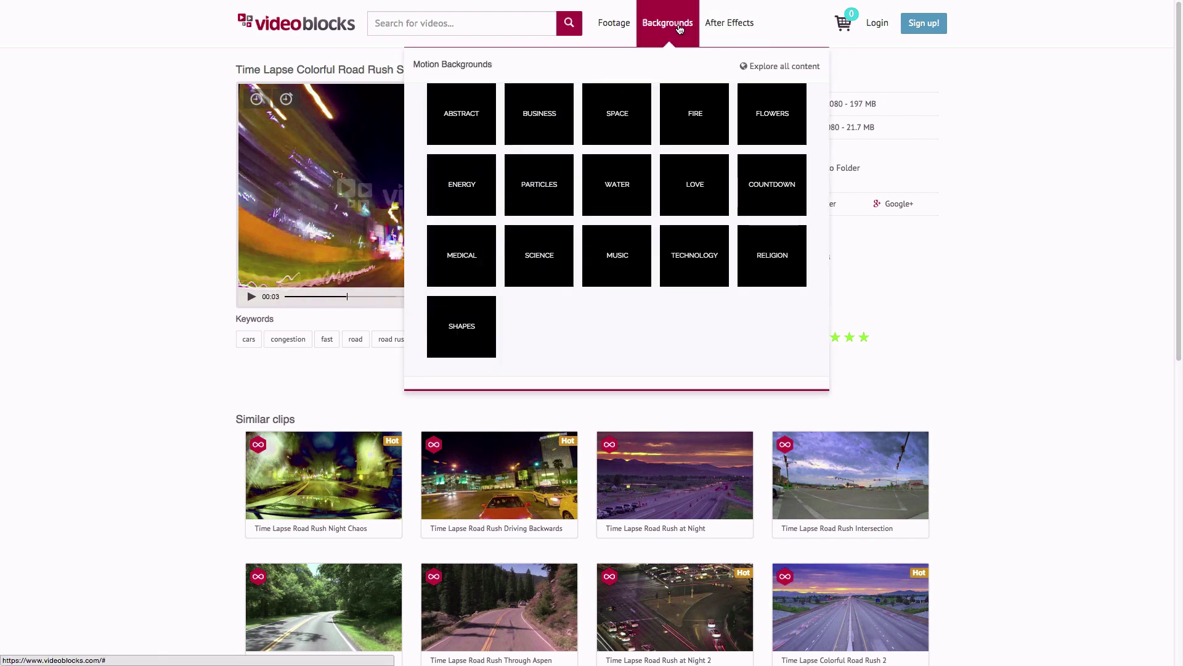
pyautogui.moveTo(625, 28)
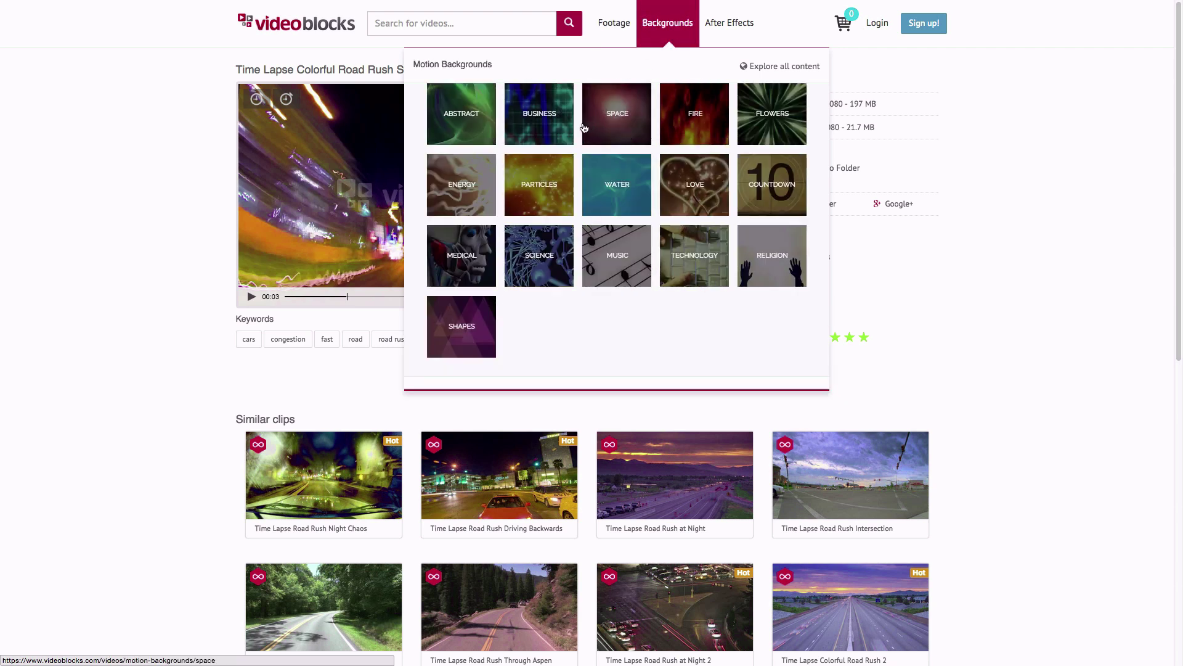
pyautogui.moveTo(729, 24)
pyautogui.click(698, 116)
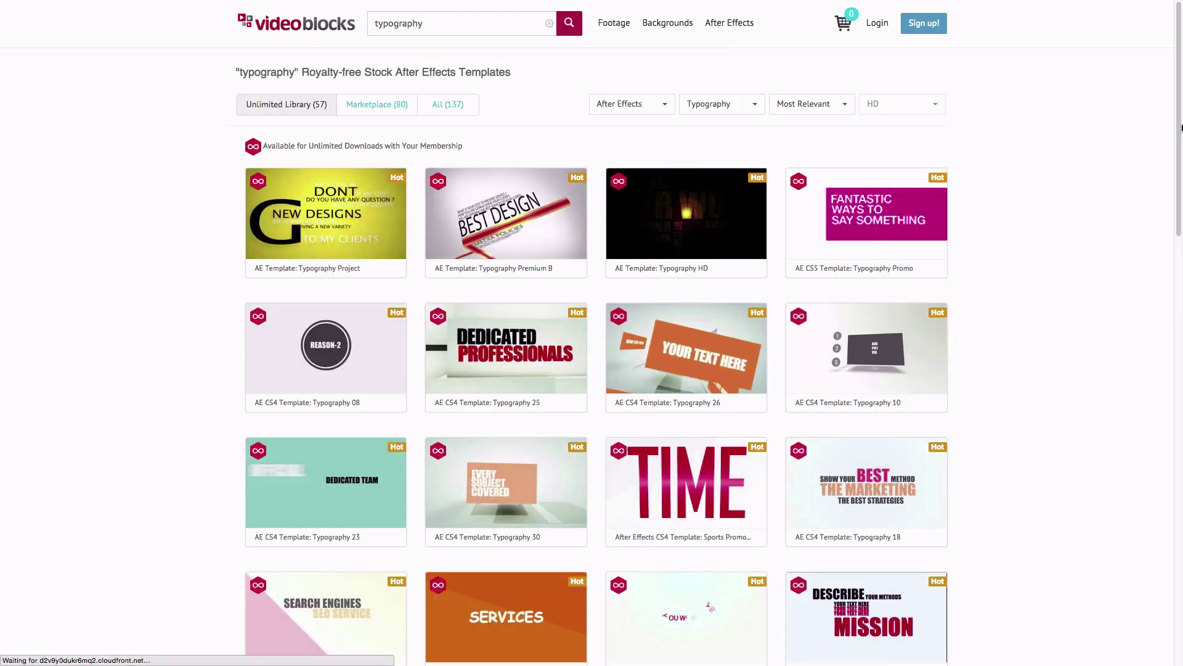
pyautogui.moveTo(1182, 127)
pyautogui.mouseDown()
pyautogui.moveTo(1182, 318)
pyautogui.moveTo(1181, 115)
pyautogui.mouseUp()
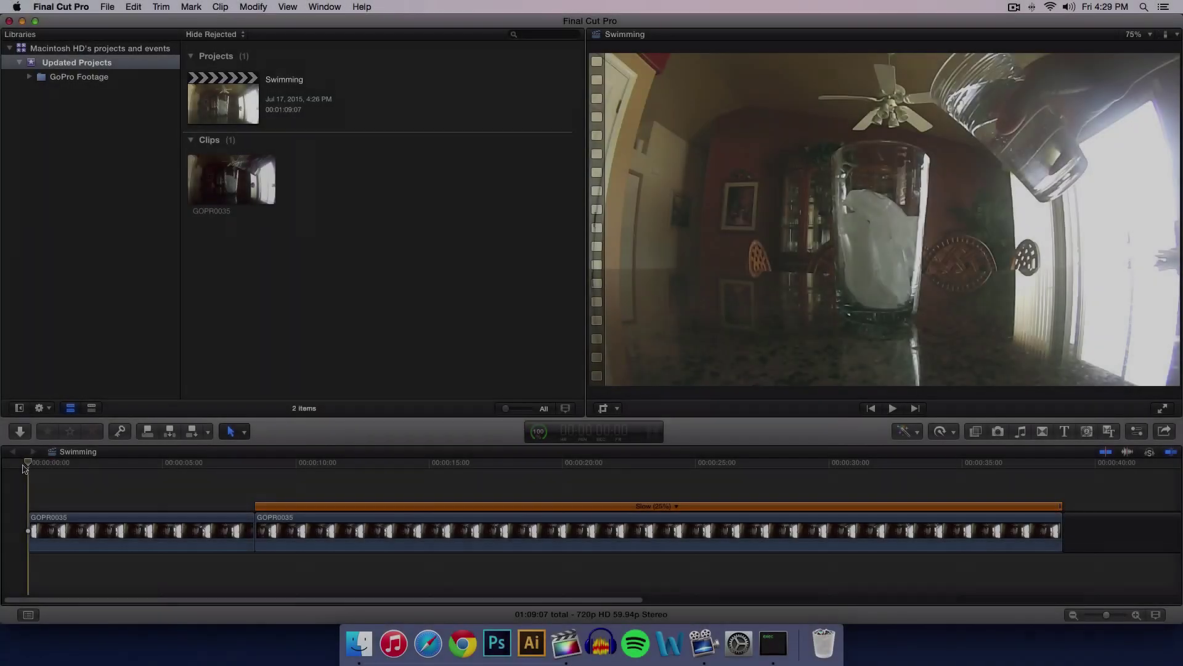
# Step: Play the Swimming project timeline to watch the slowed GoPro footage
pyautogui.press('space')
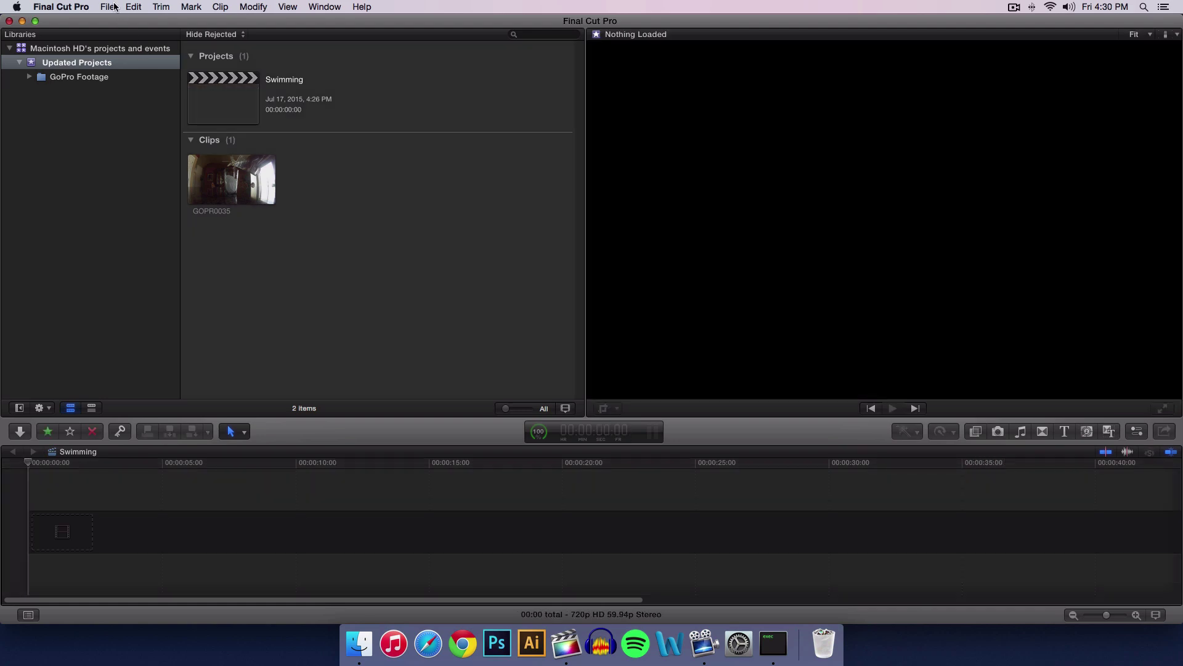
# Step: Start a new project named 'Glass of Water' in the Updated Projects event
pyautogui.click(114, 6)
pyautogui.moveTo(122, 23)
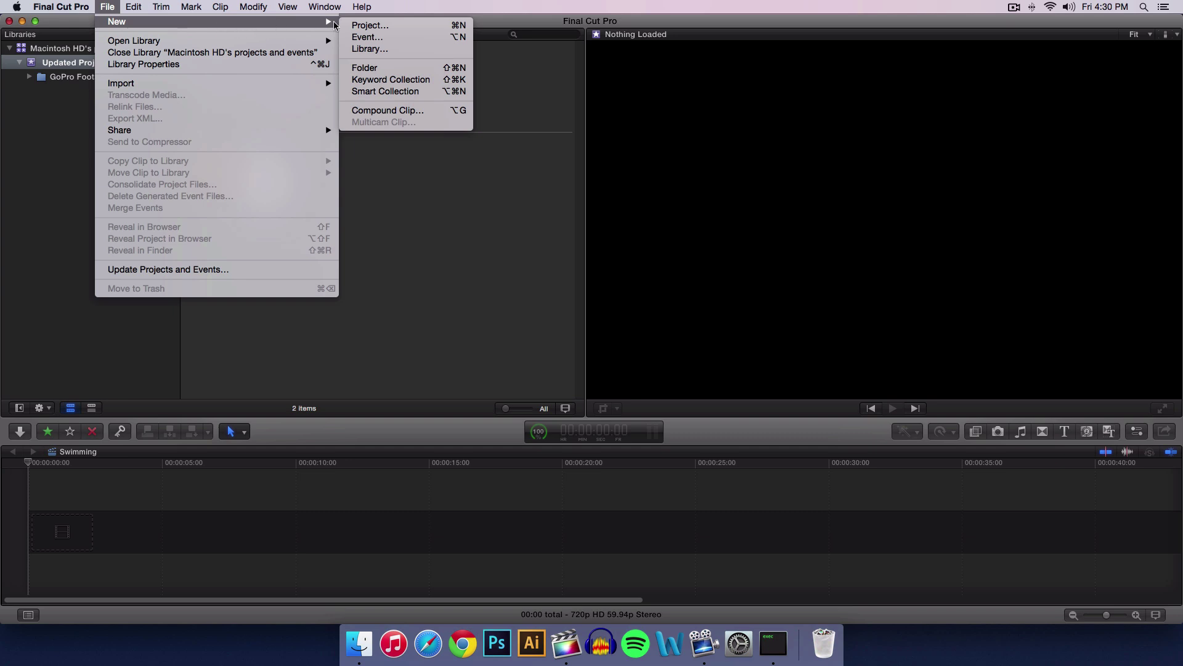
pyautogui.click(370, 25)
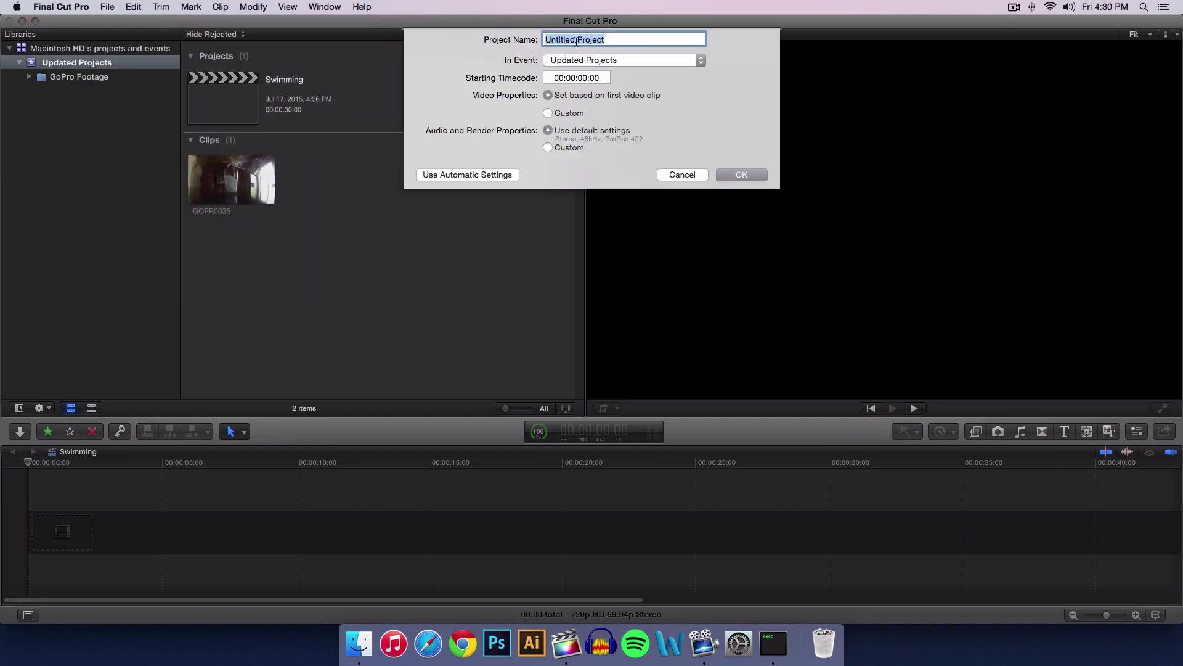
pyautogui.write('Glass of Water')
pyautogui.click(602, 60)
pyautogui.click(565, 61)
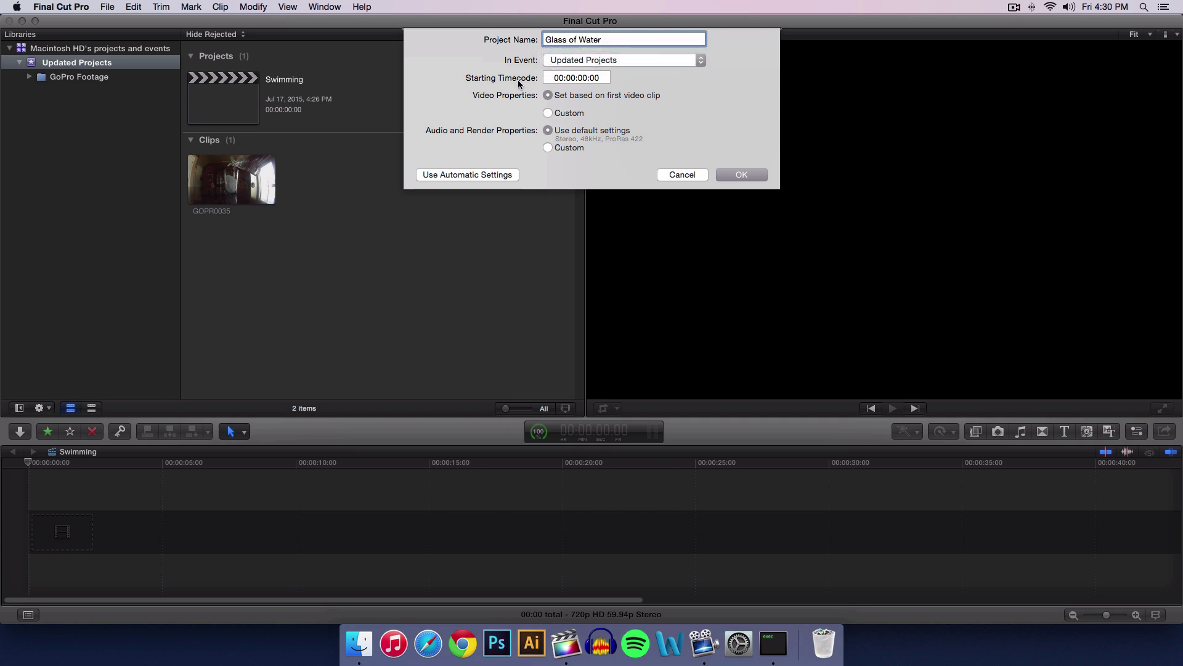
# Step: Set custom video properties to 720p HD, 1280x720, 60p with default audio/render, and create it
pyautogui.click(556, 115)
pyautogui.click(568, 130)
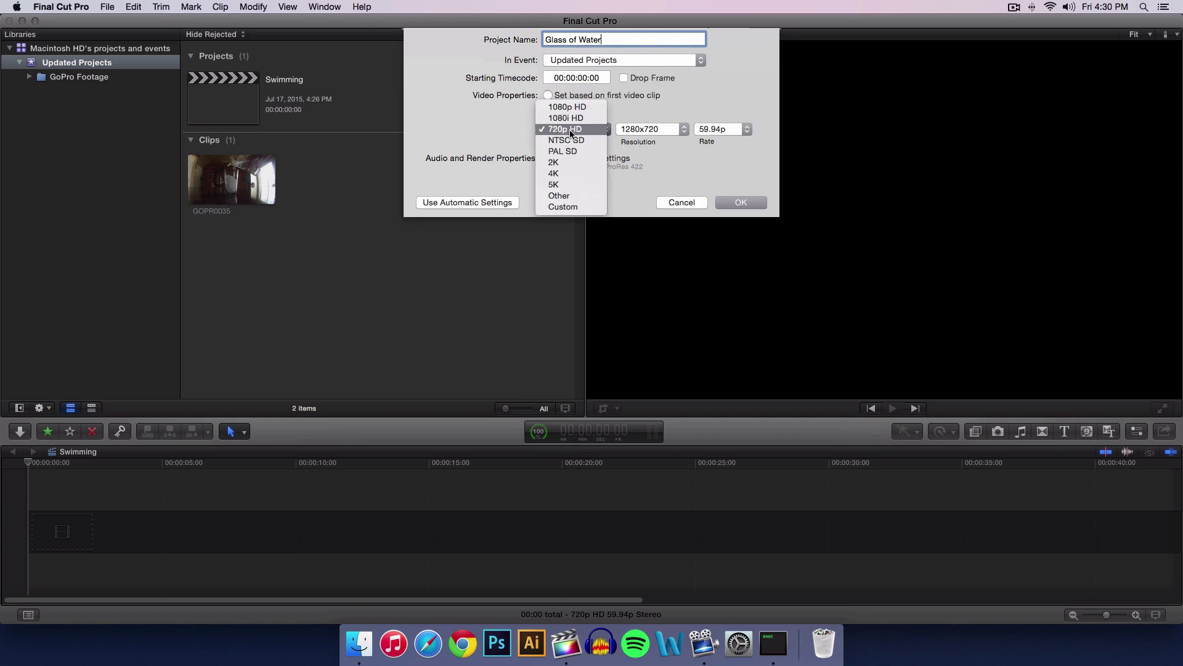
pyautogui.click(581, 128)
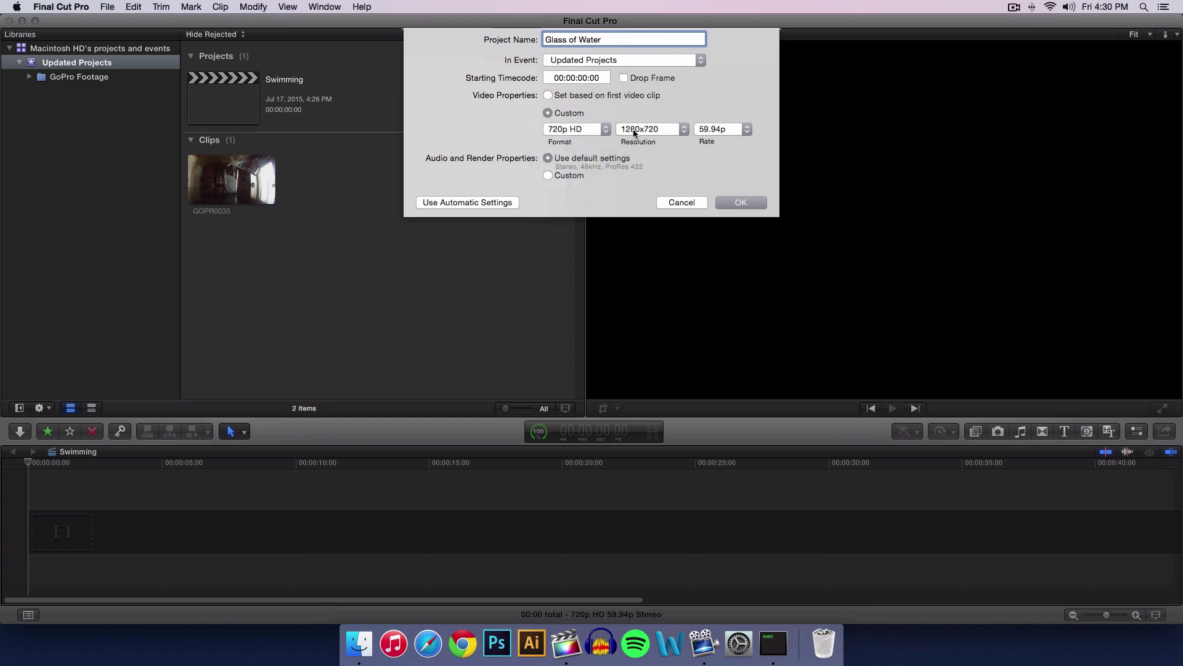
pyautogui.click(641, 129)
pyautogui.click(641, 129)
pyautogui.click(721, 130)
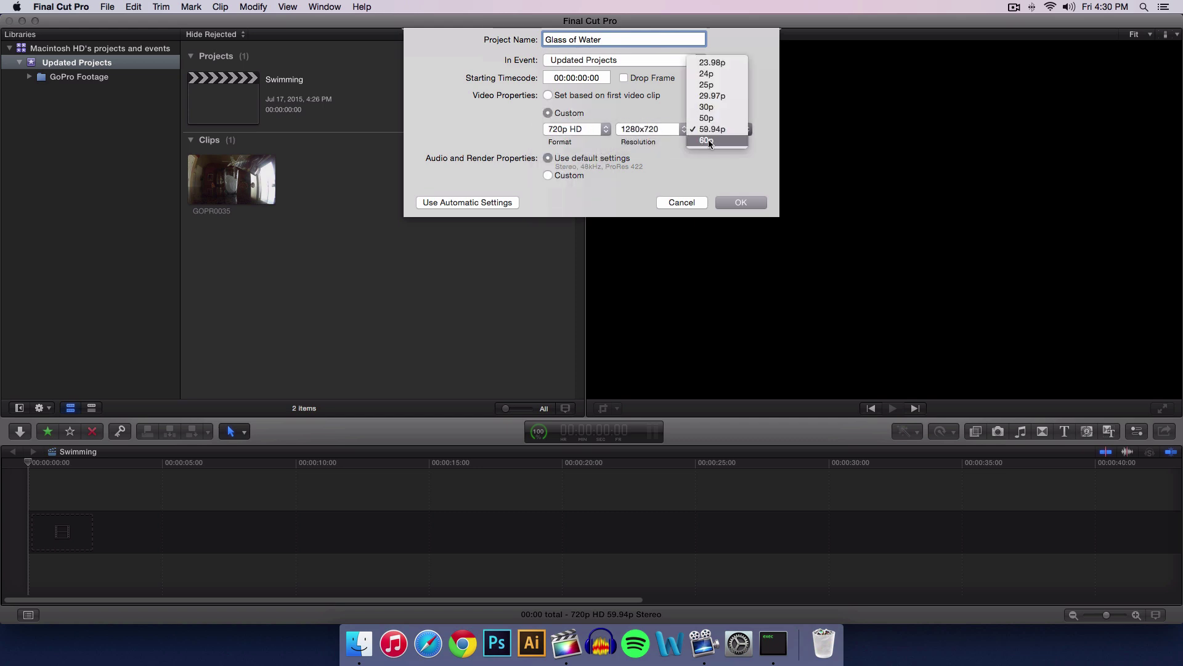
pyautogui.click(707, 140)
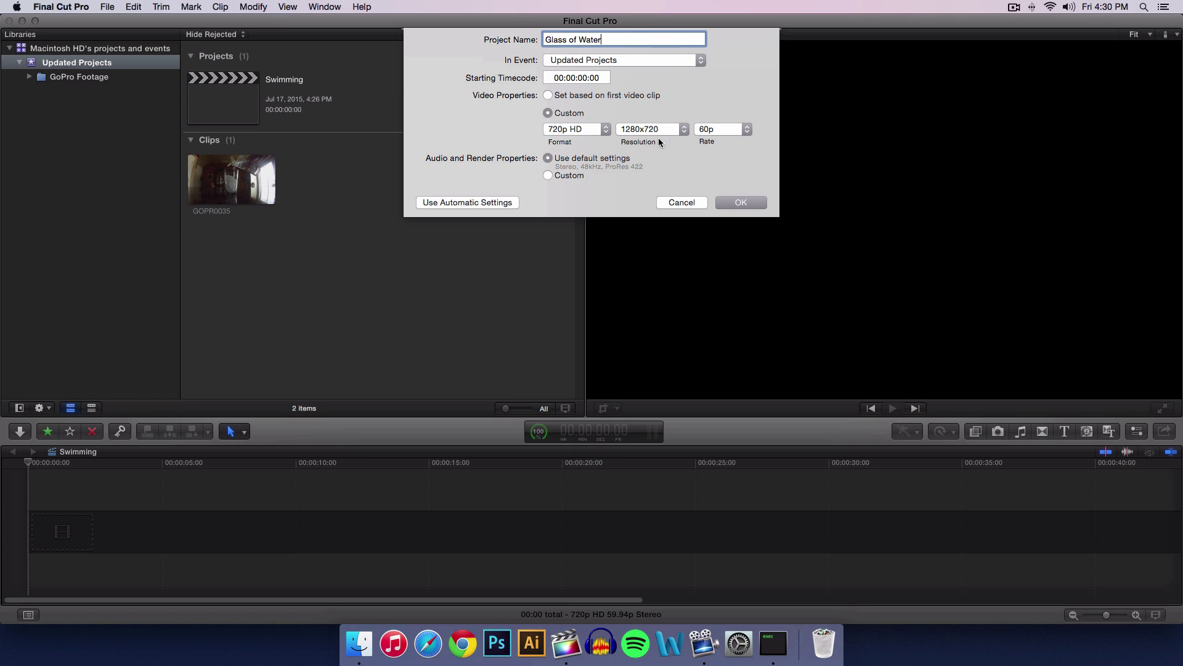
pyautogui.click(556, 177)
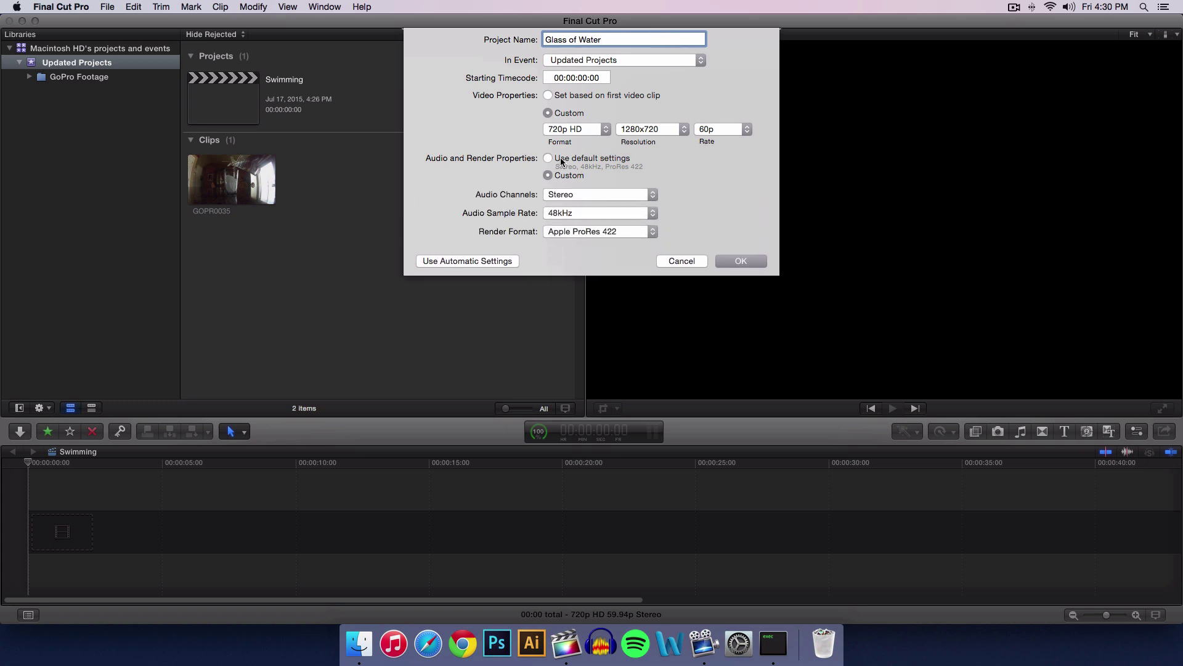
pyautogui.click(561, 173)
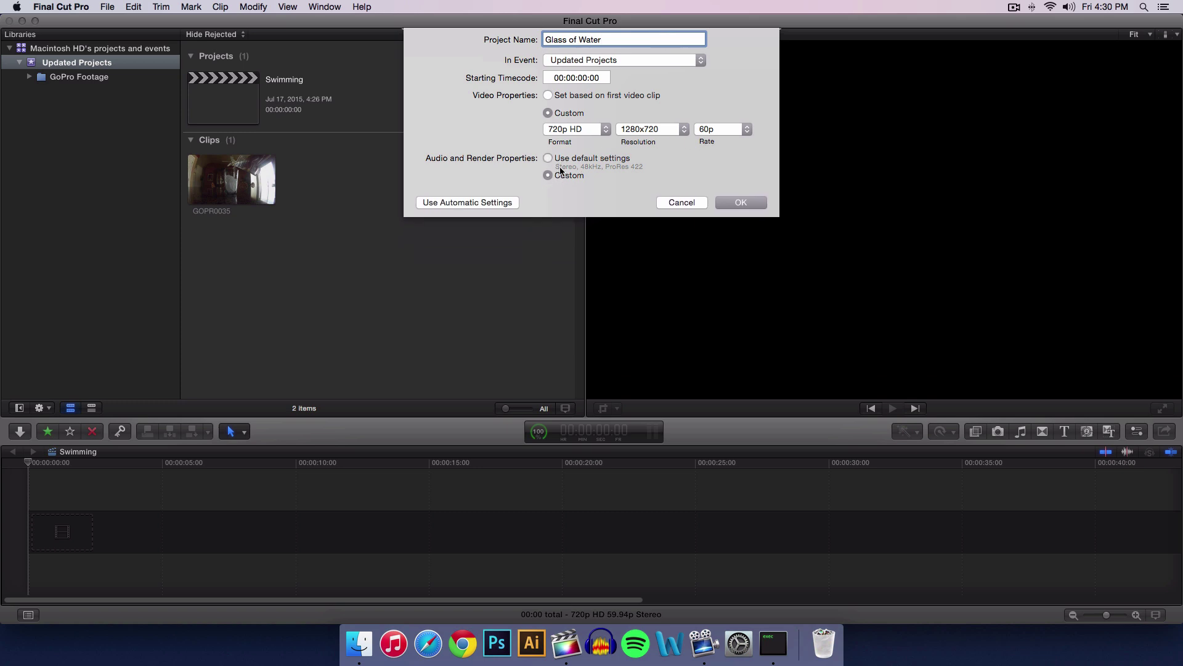
pyautogui.click(719, 202)
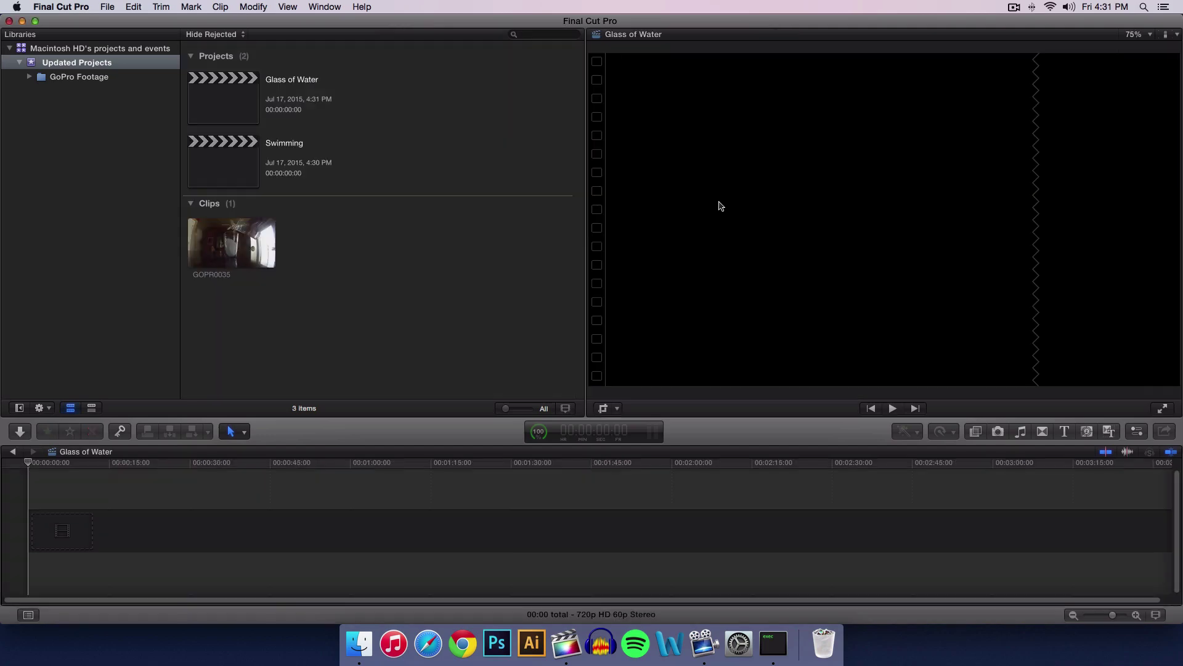
# Step: Import GOPR0035 from the GoPro camera into the existing Updated Projects event and select it
pyautogui.click(113, 5)
pyautogui.moveTo(137, 84)
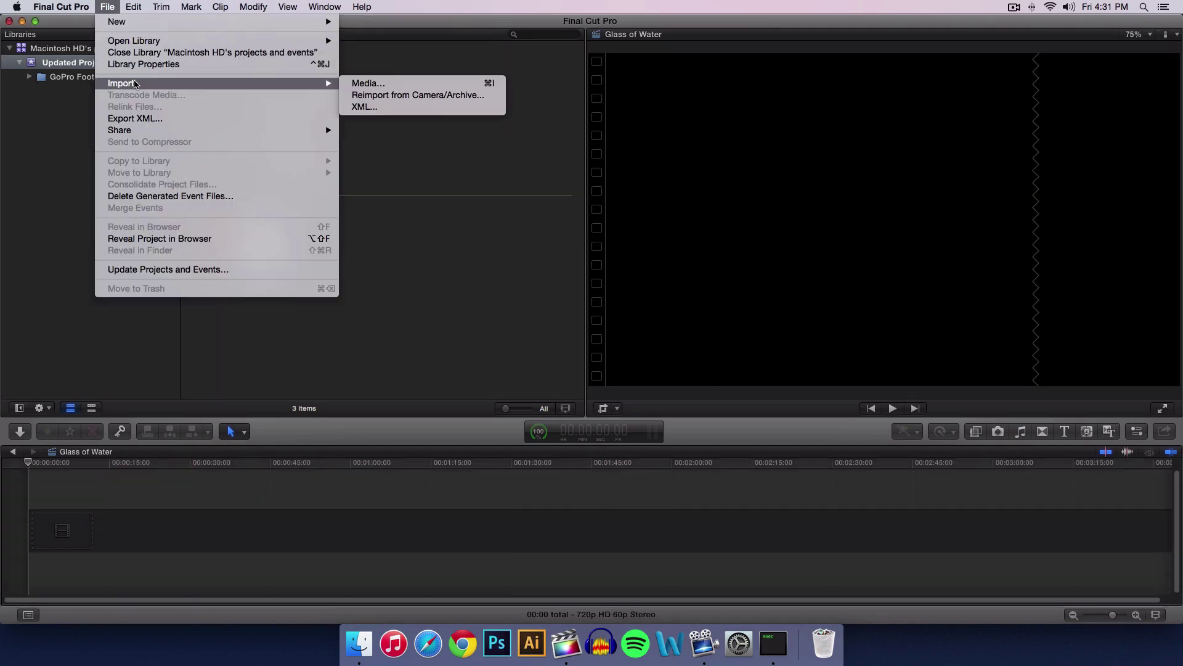
pyautogui.click(356, 85)
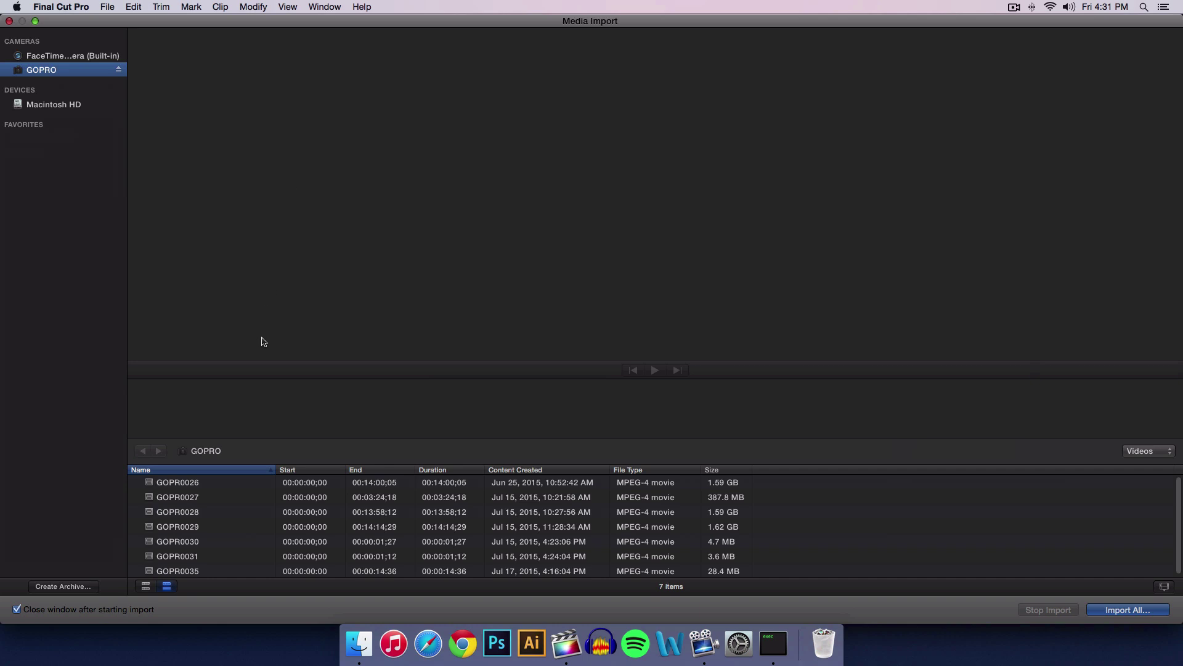
pyautogui.scroll(-1, 234, 546)
pyautogui.click(227, 571)
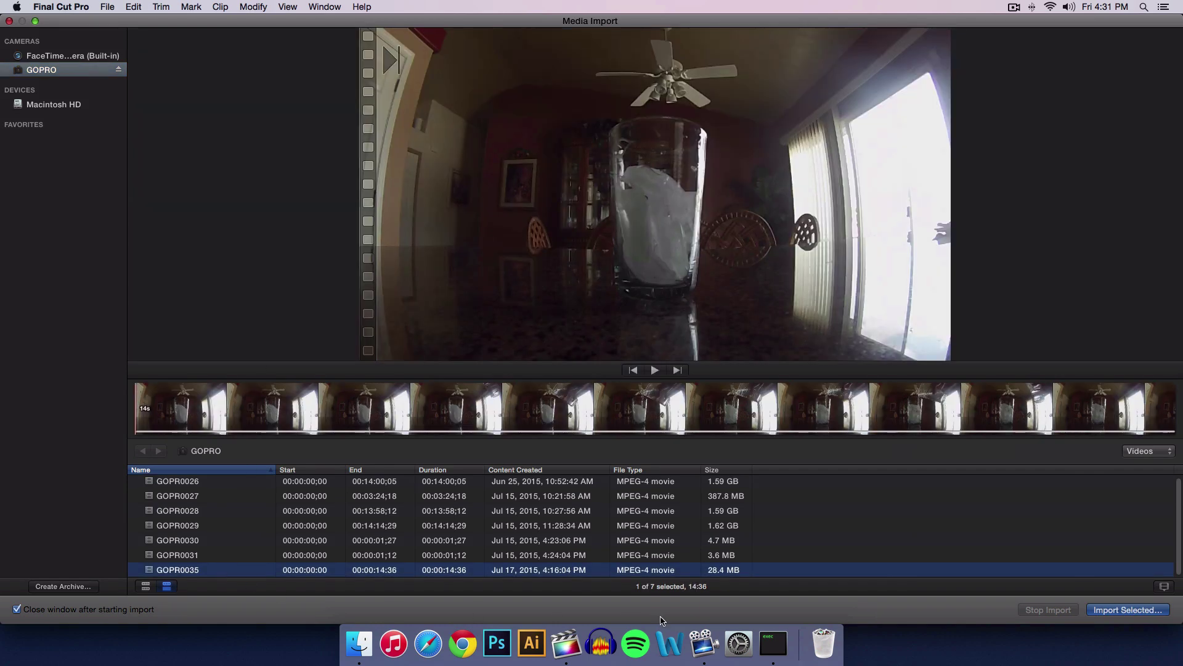
pyautogui.click(1123, 612)
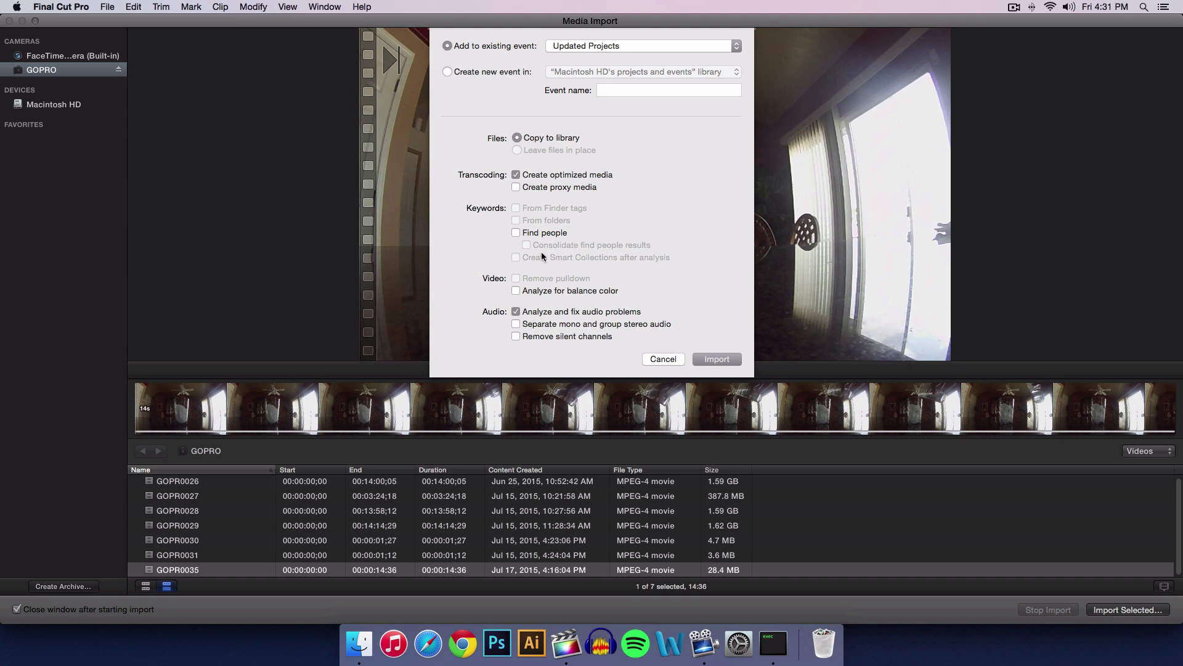
pyautogui.click(716, 359)
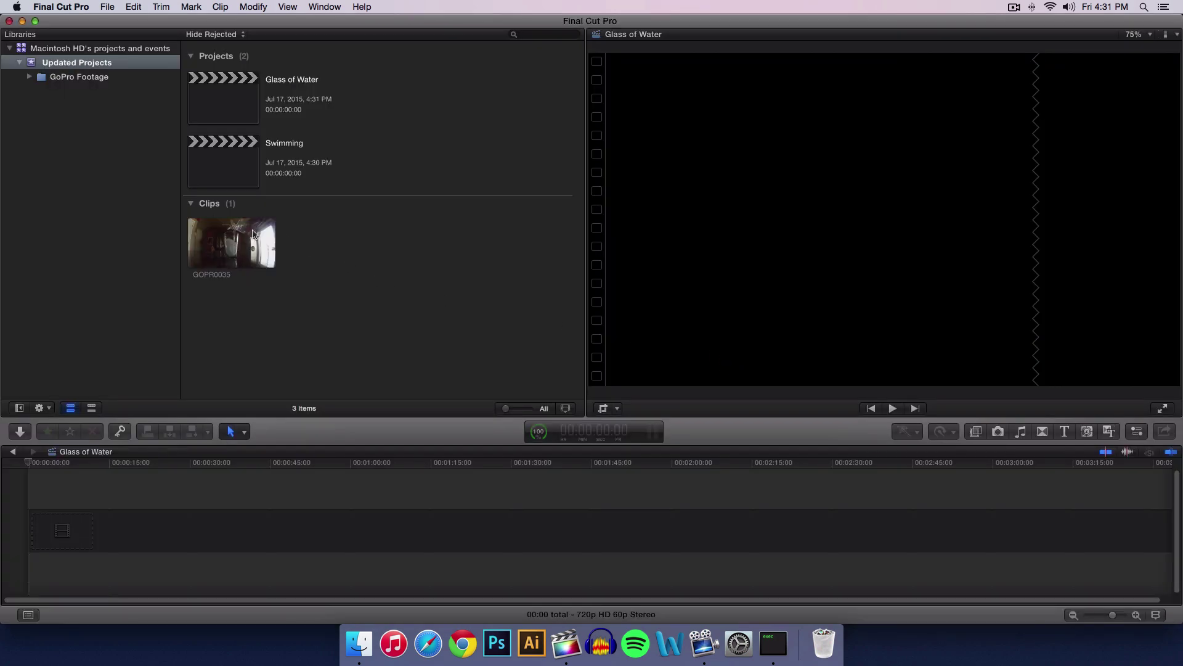
pyautogui.click(239, 242)
# Step: Drag GOPR0035 to the start of the Glass of Water timeline and zoom to fit
pyautogui.moveTo(239, 242); pyautogui.dragTo(236, 267)
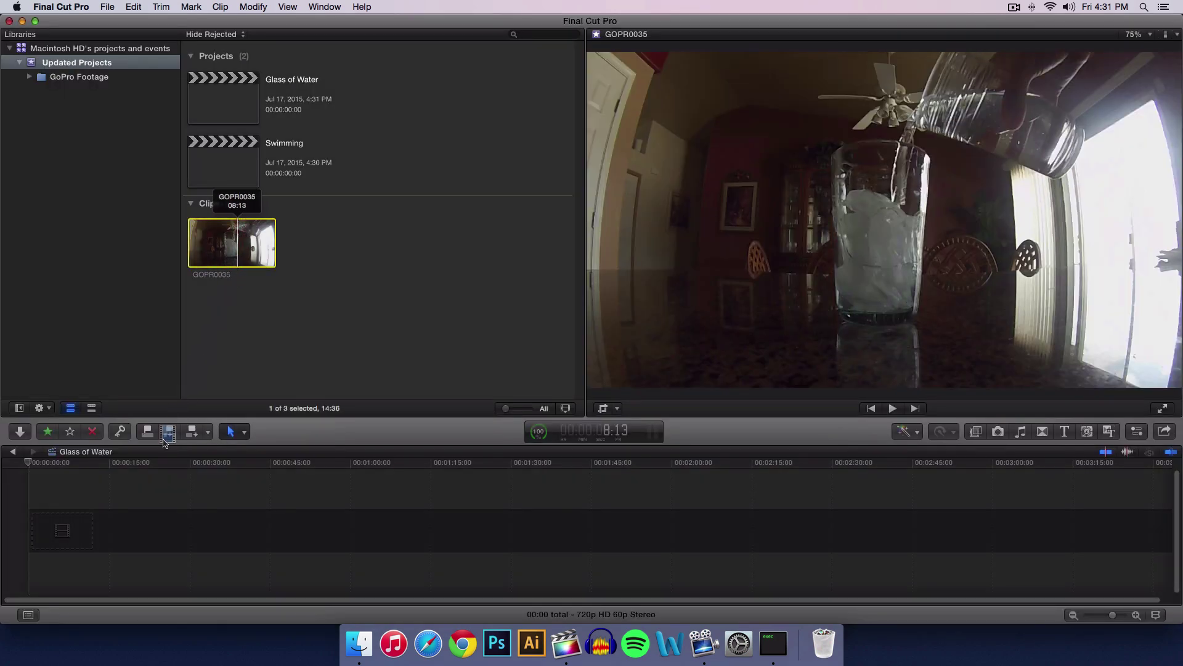
pyautogui.moveTo(164, 441); pyautogui.dragTo(127, 520)
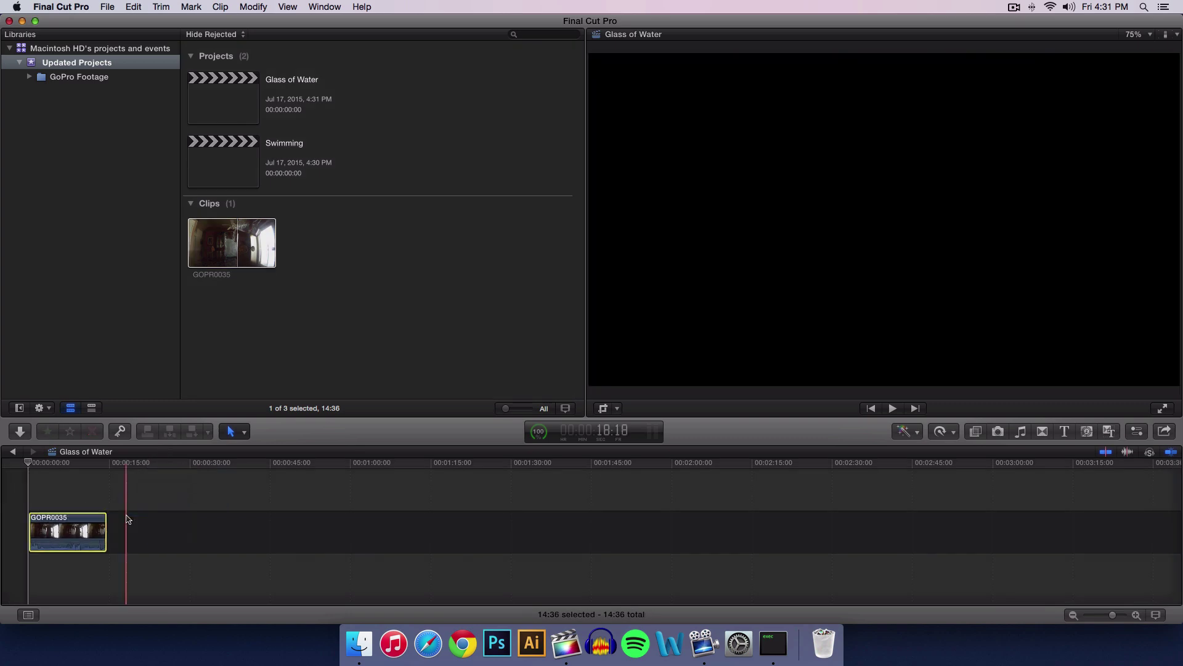
pyautogui.hotkey('shift', 'z')
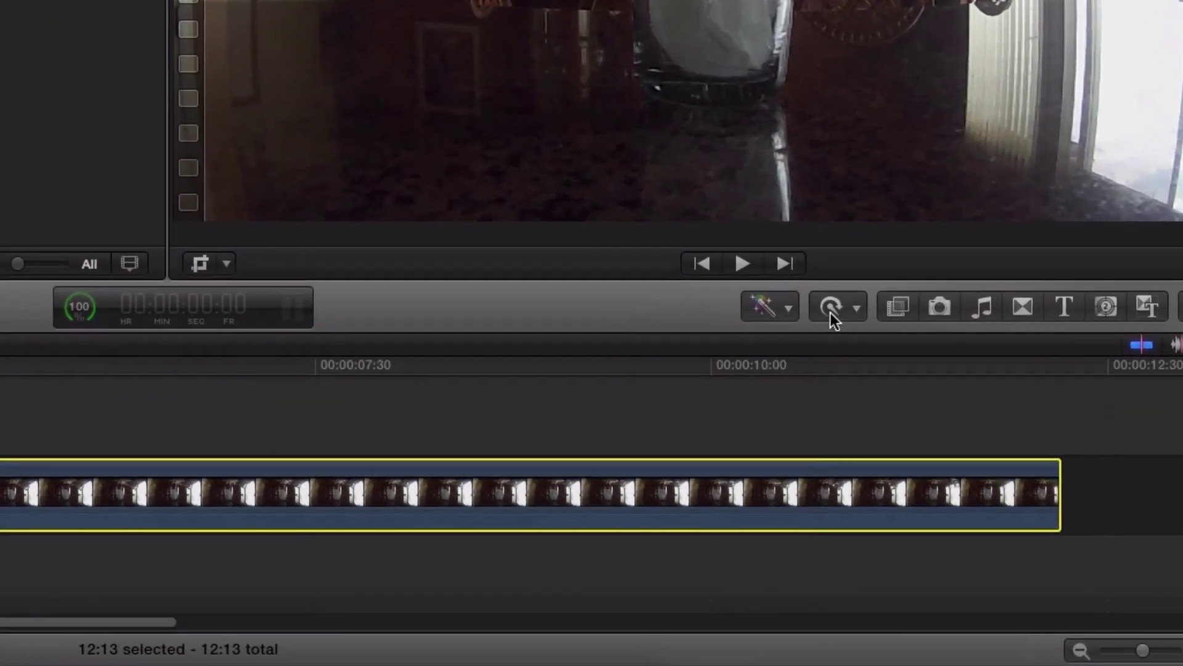
# Step: Retime GOPR0035 to Slow 25% and fit the stretched clip in the timeline
pyautogui.click(939, 433)
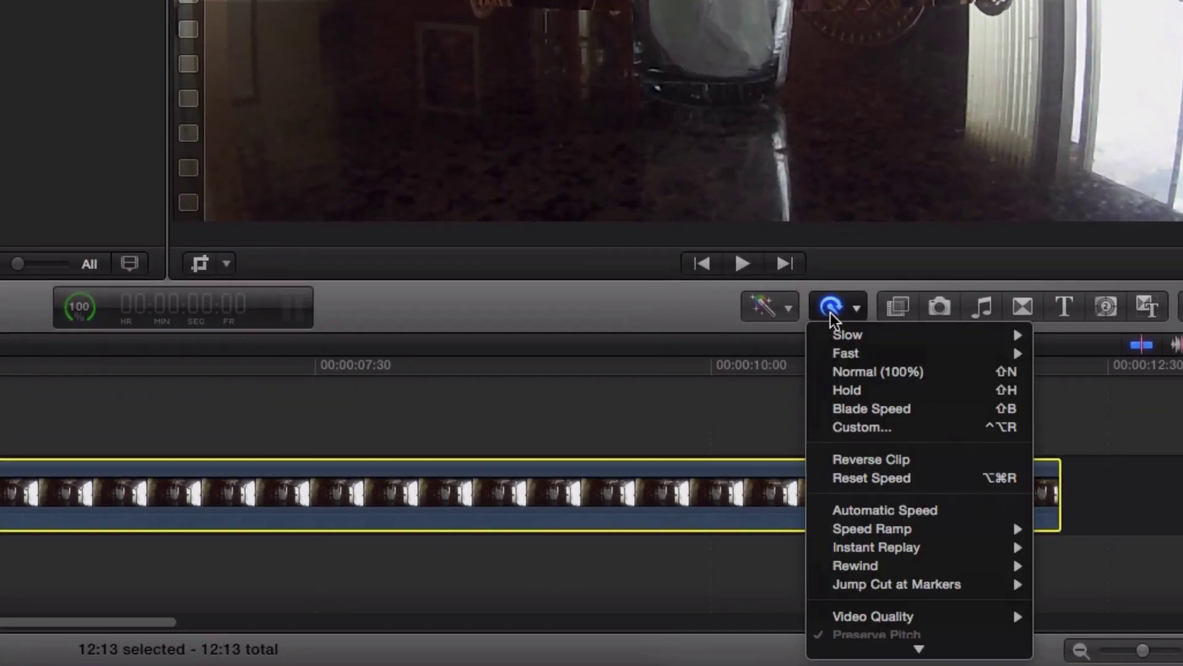
pyautogui.moveTo(838, 329)
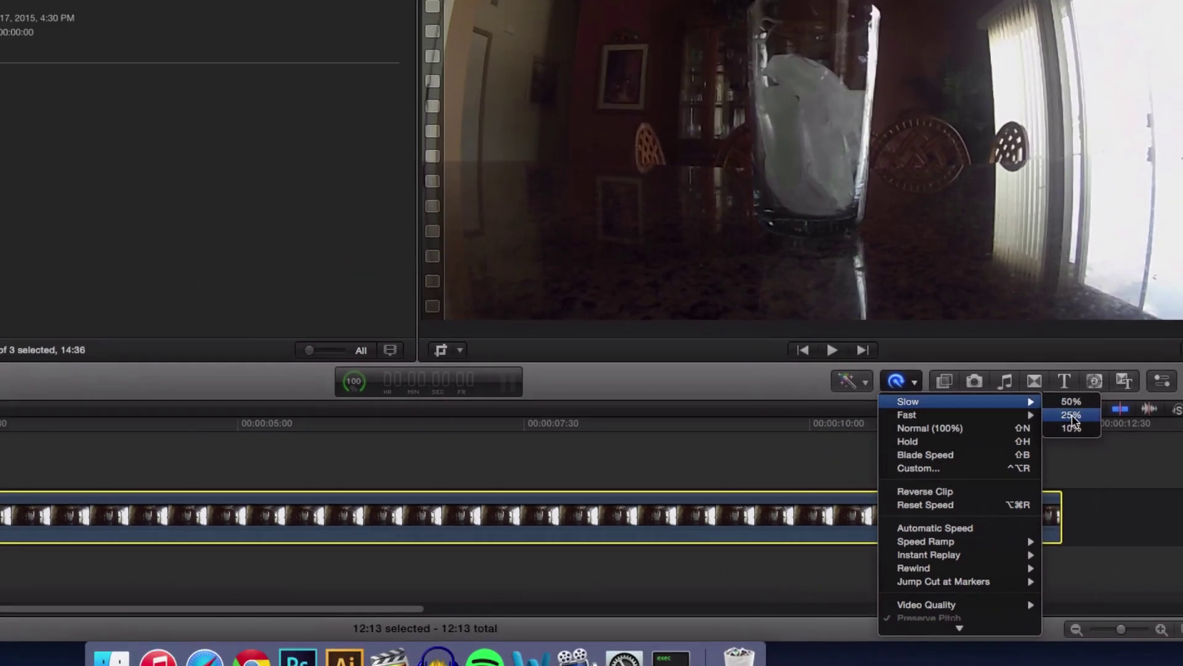
pyautogui.click(1076, 354)
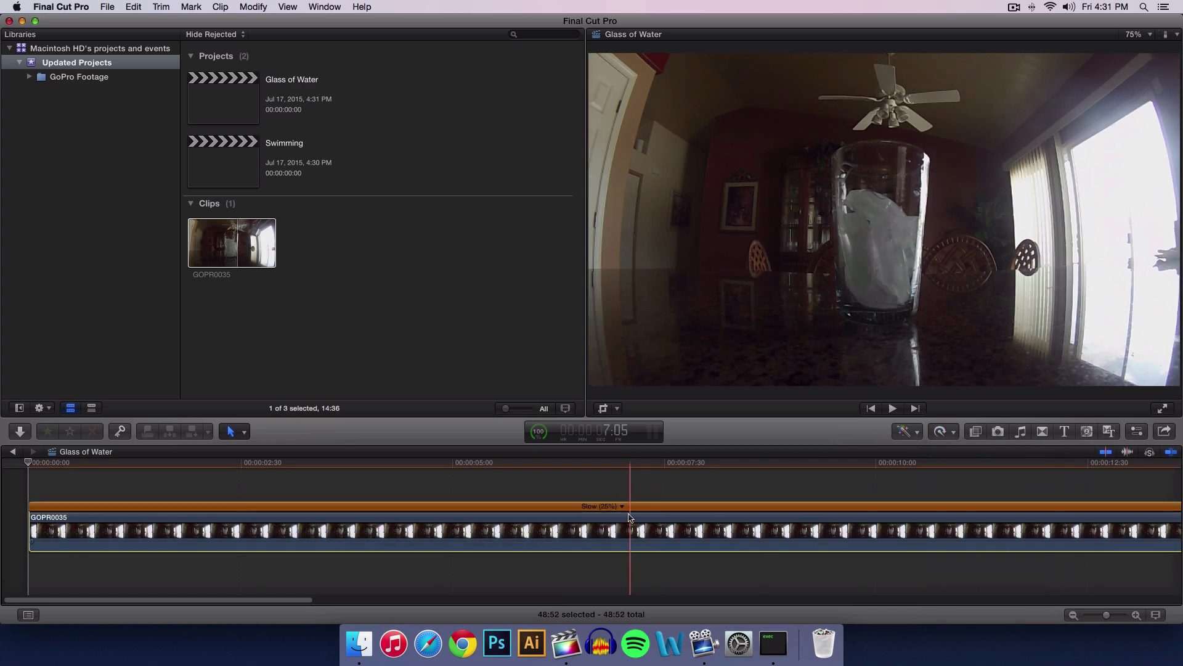
pyautogui.hotkey('shift', 'z')
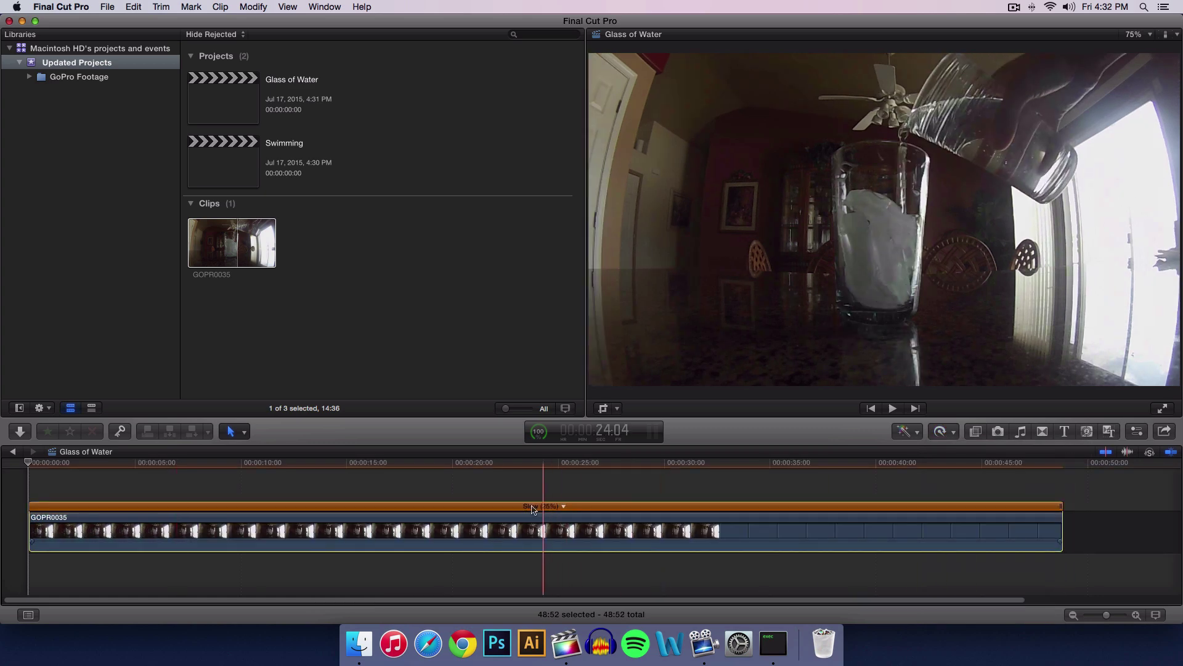
# Step: Check in Retime > Custom that the clip speed reads 25%
pyautogui.click(560, 508)
pyautogui.moveTo(582, 517)
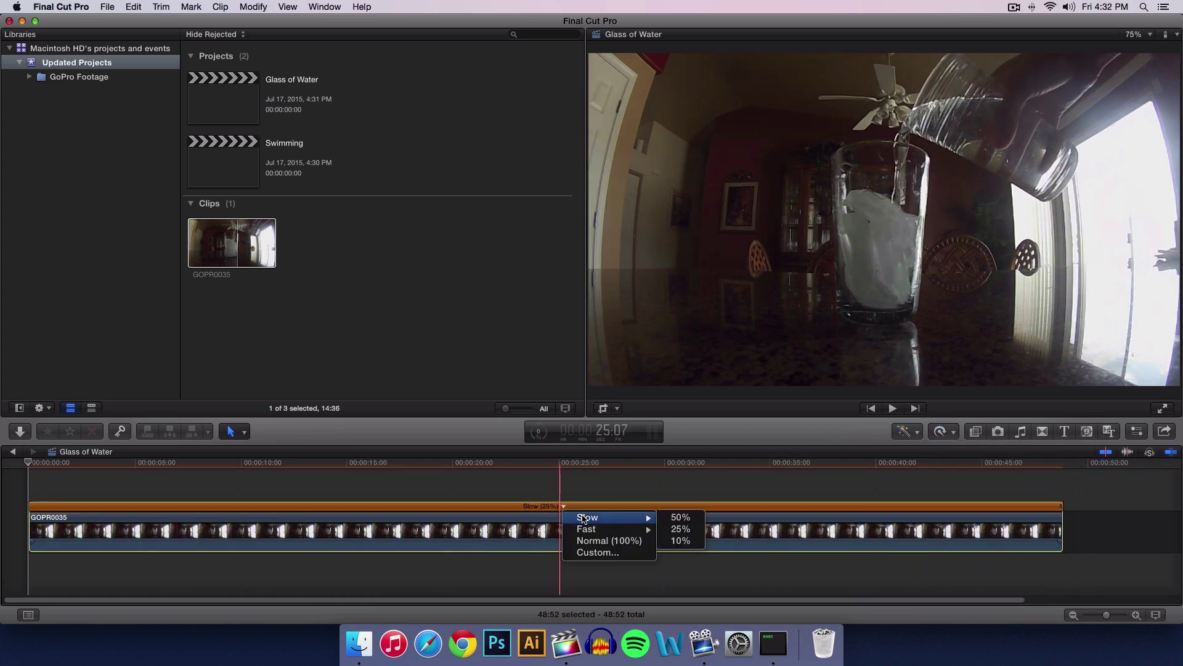
pyautogui.moveTo(620, 531)
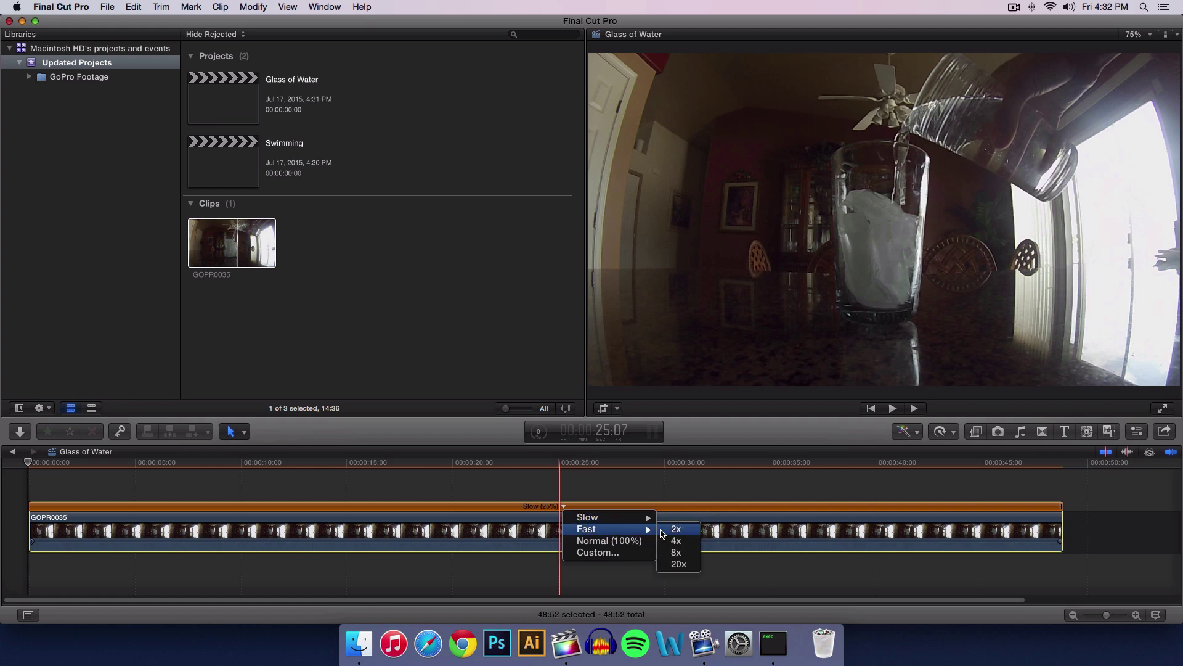
pyautogui.click(596, 552)
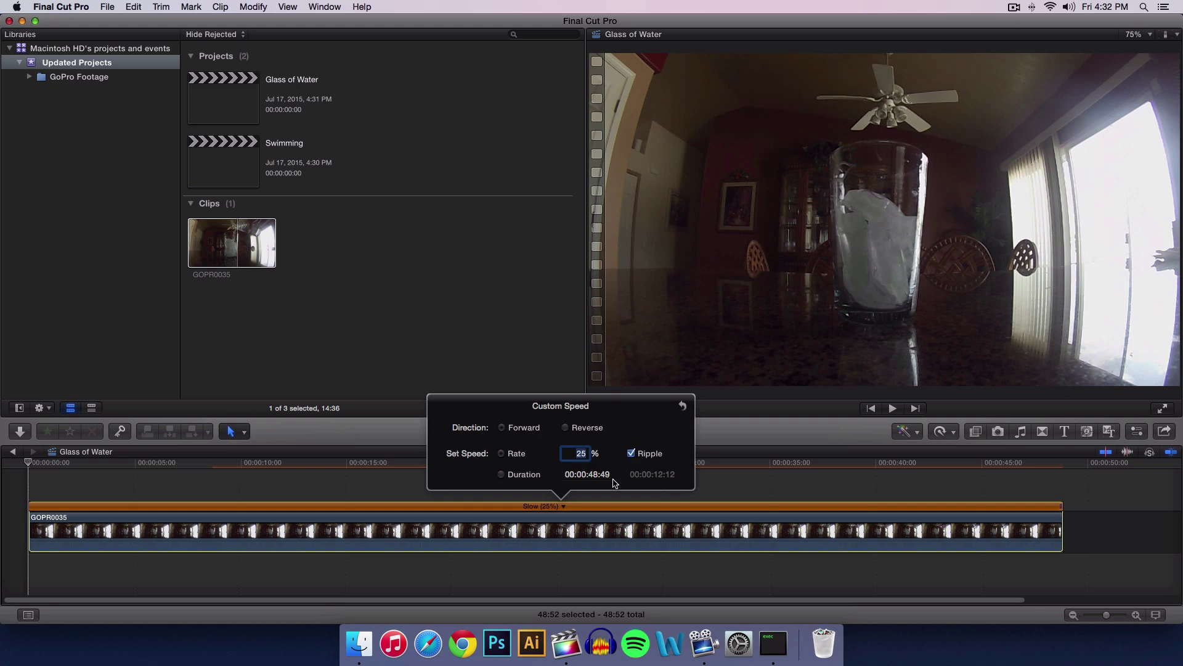
pyautogui.click(613, 501)
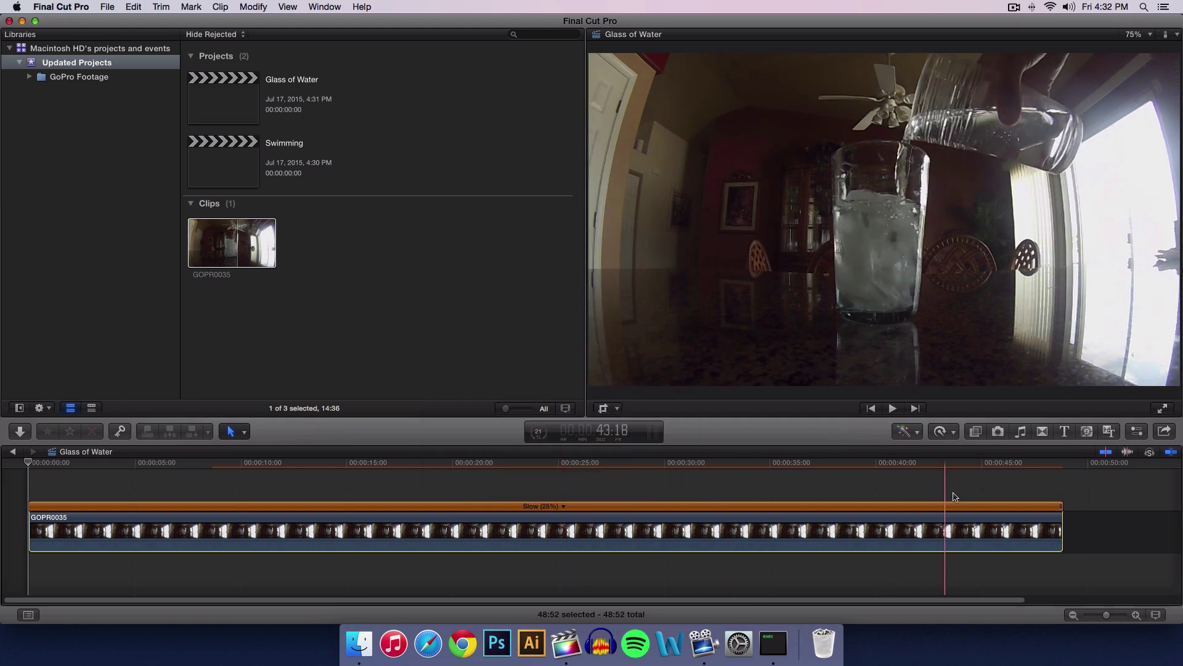
# Step: Test the retime handle, restore 25% speed, and play the slowed clip to around 24 seconds
pyautogui.moveTo(1060, 506); pyautogui.dragTo(595, 510)
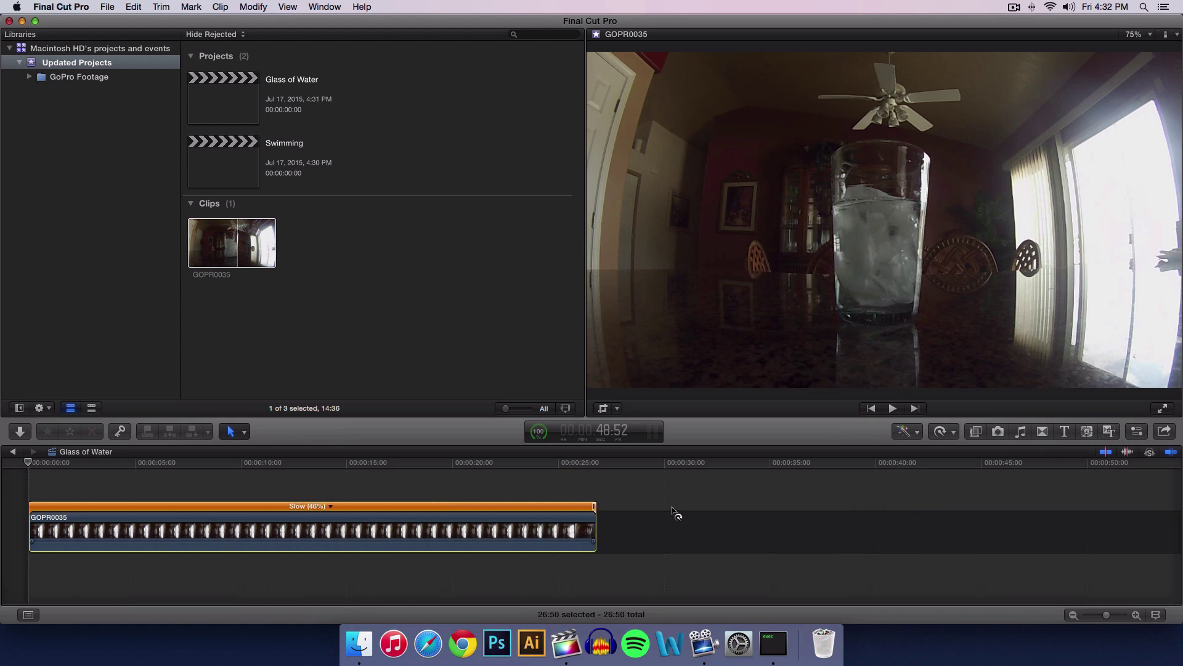
pyautogui.moveTo(676, 513); pyautogui.dragTo(1061, 510)
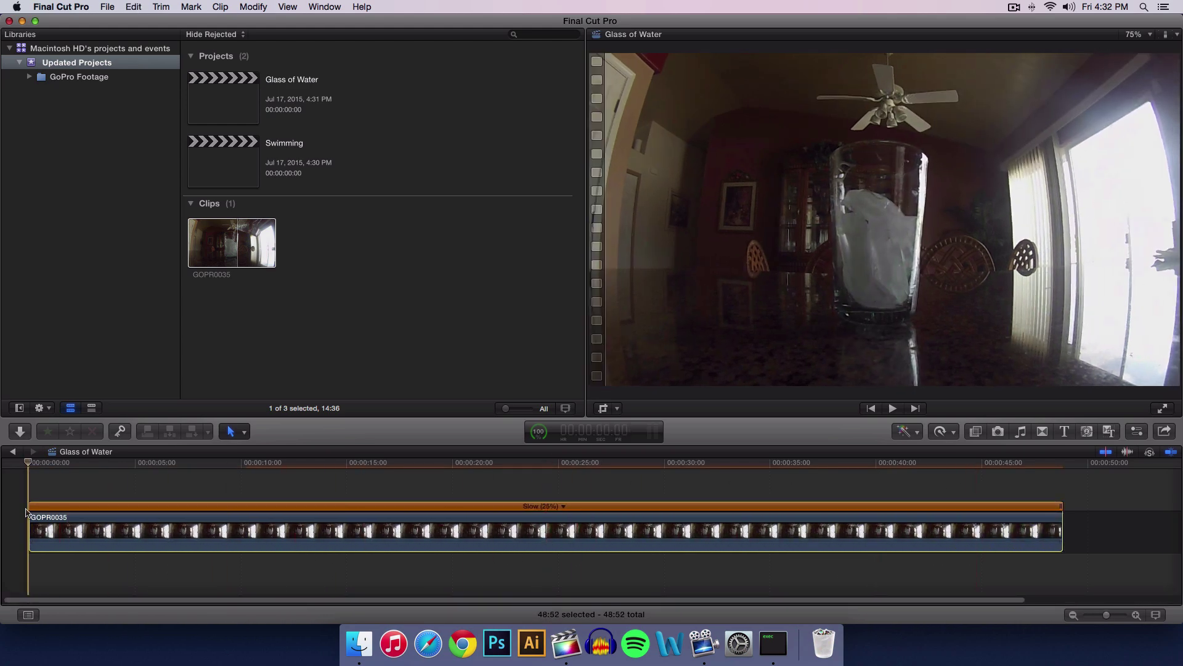
pyautogui.press('space')
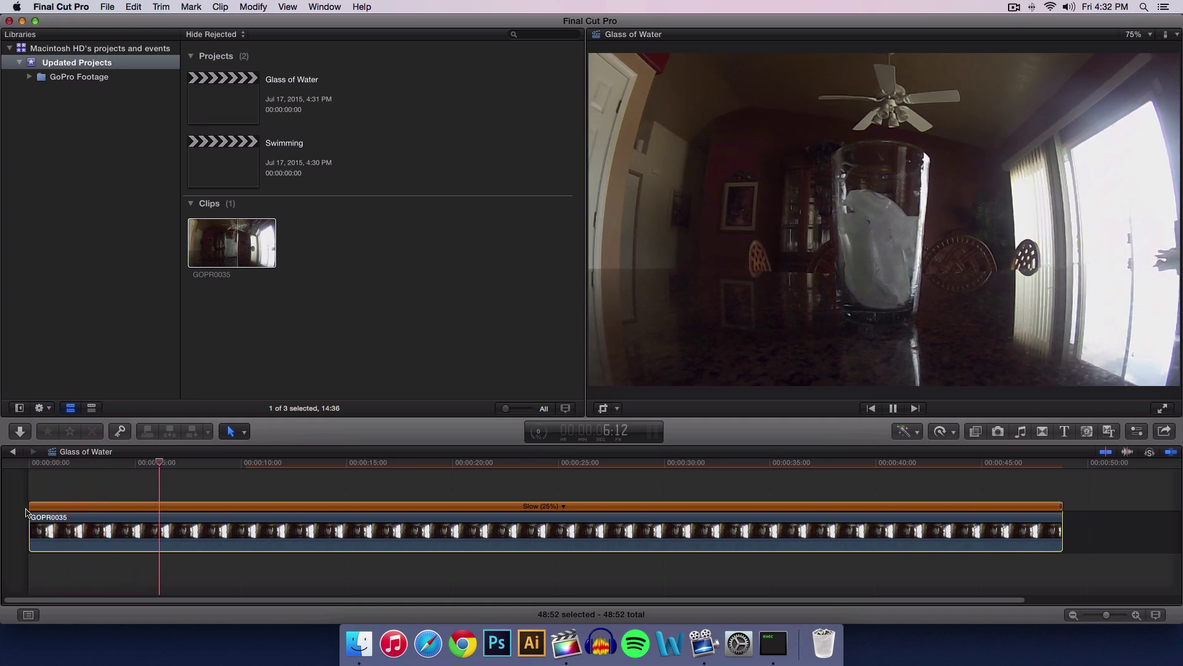
pyautogui.press('space')
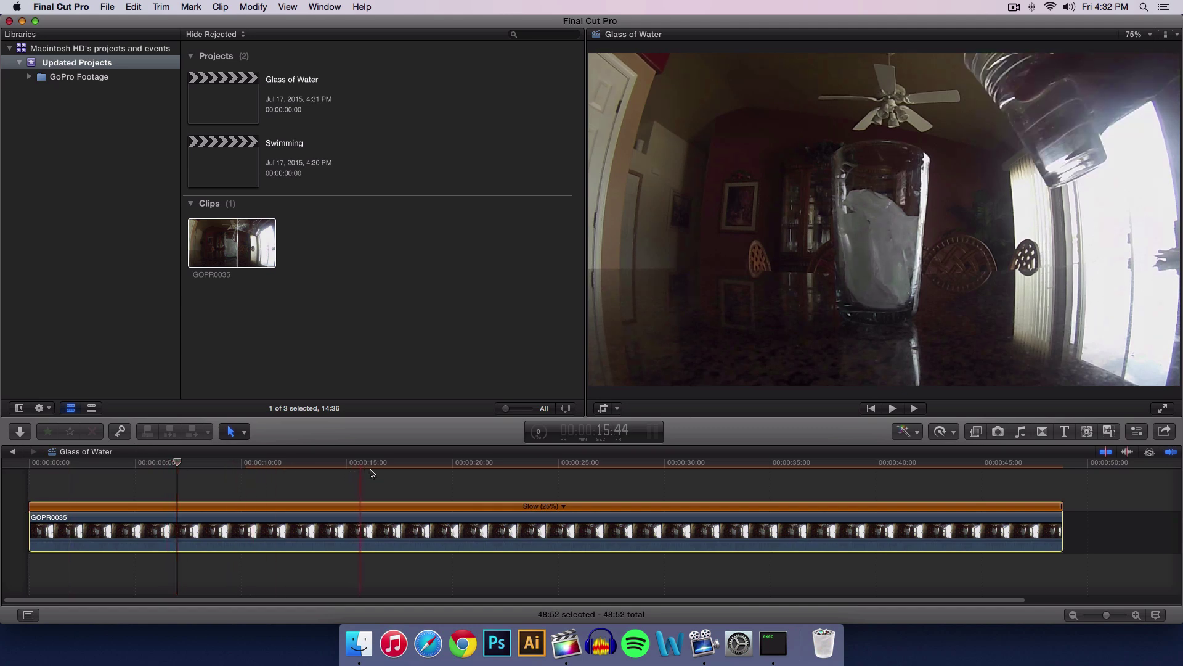
pyautogui.press('space')
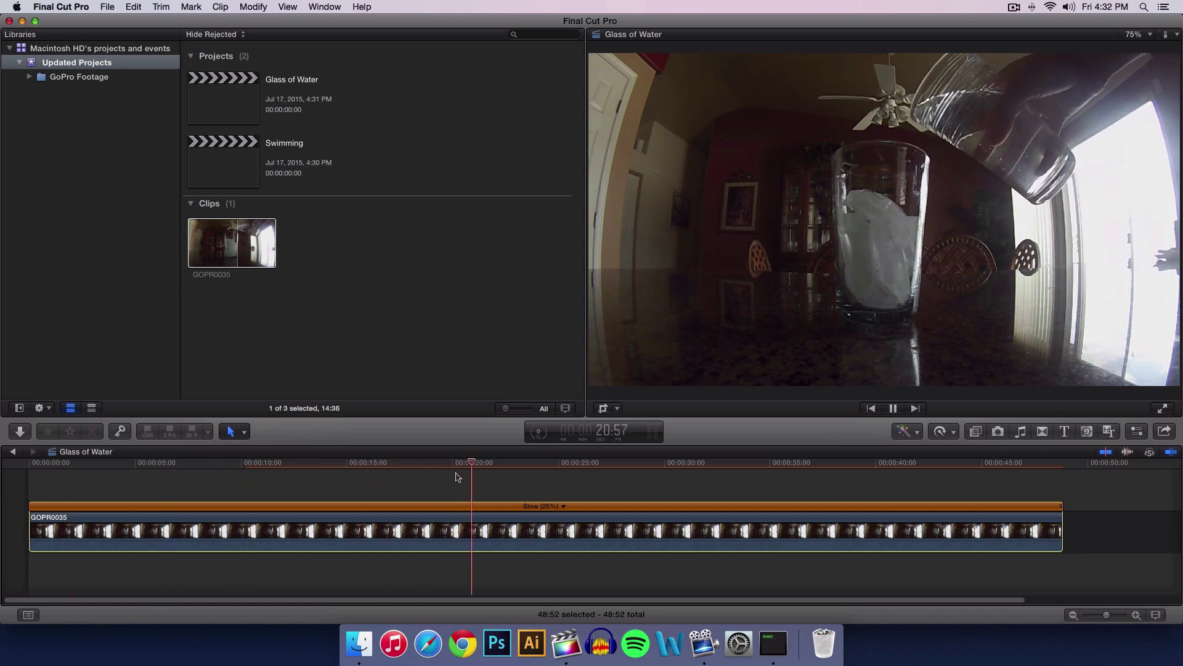
pyautogui.click(552, 478)
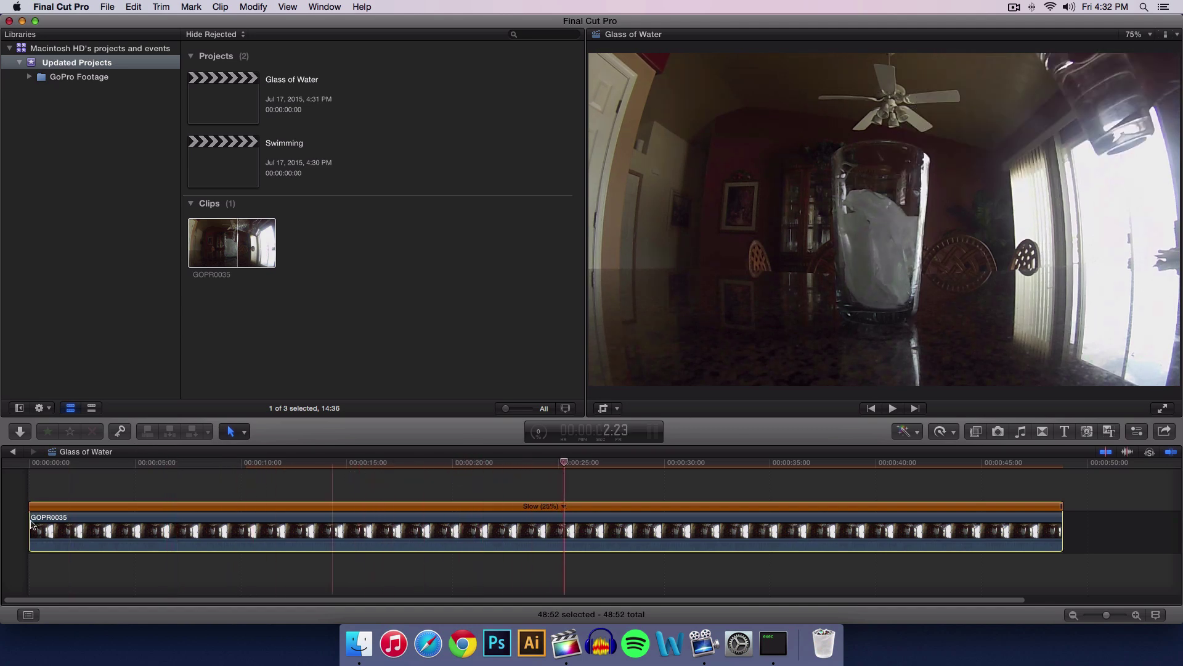
# Step: Trim the clip's opening so the timeline runs 28:07, play it back, and select the clip
pyautogui.moveTo(29, 524); pyautogui.dragTo(510, 516)
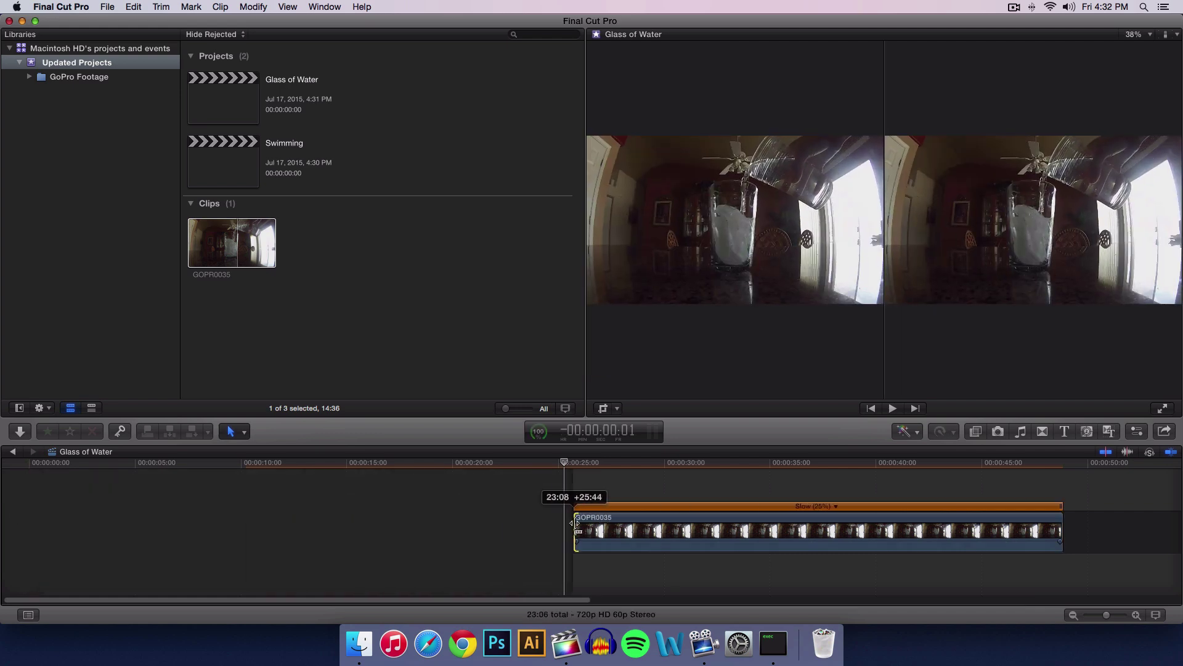
pyautogui.moveTo(575, 523); pyautogui.dragTo(562, 523)
pyautogui.press('space')
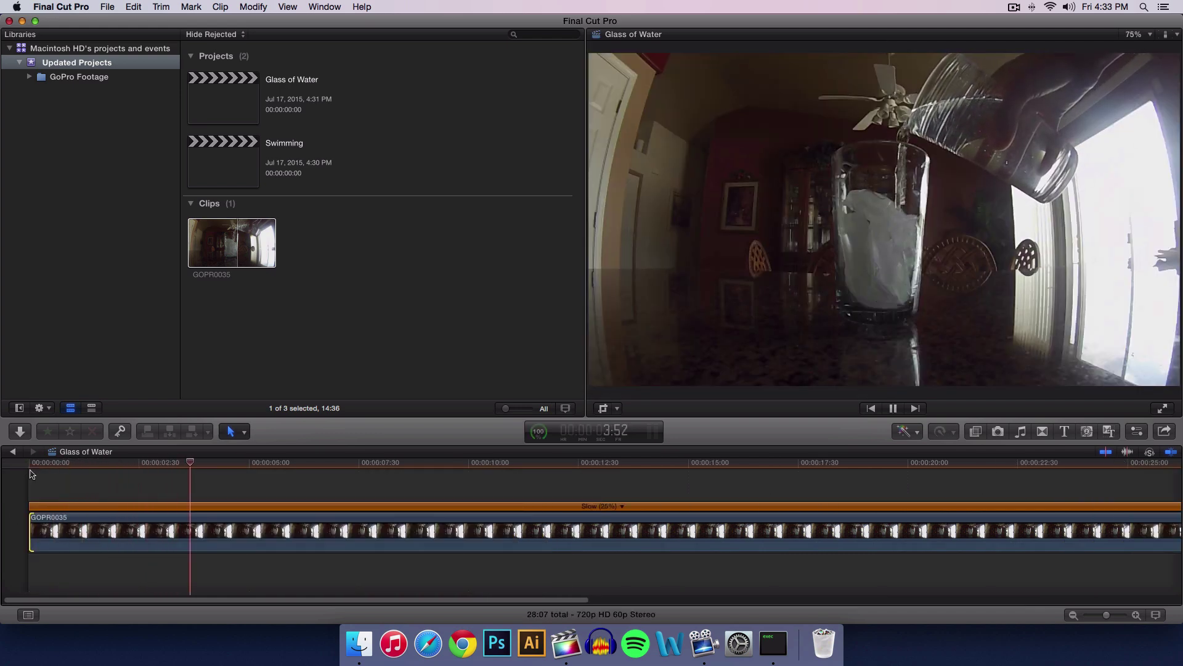
pyautogui.press('space')
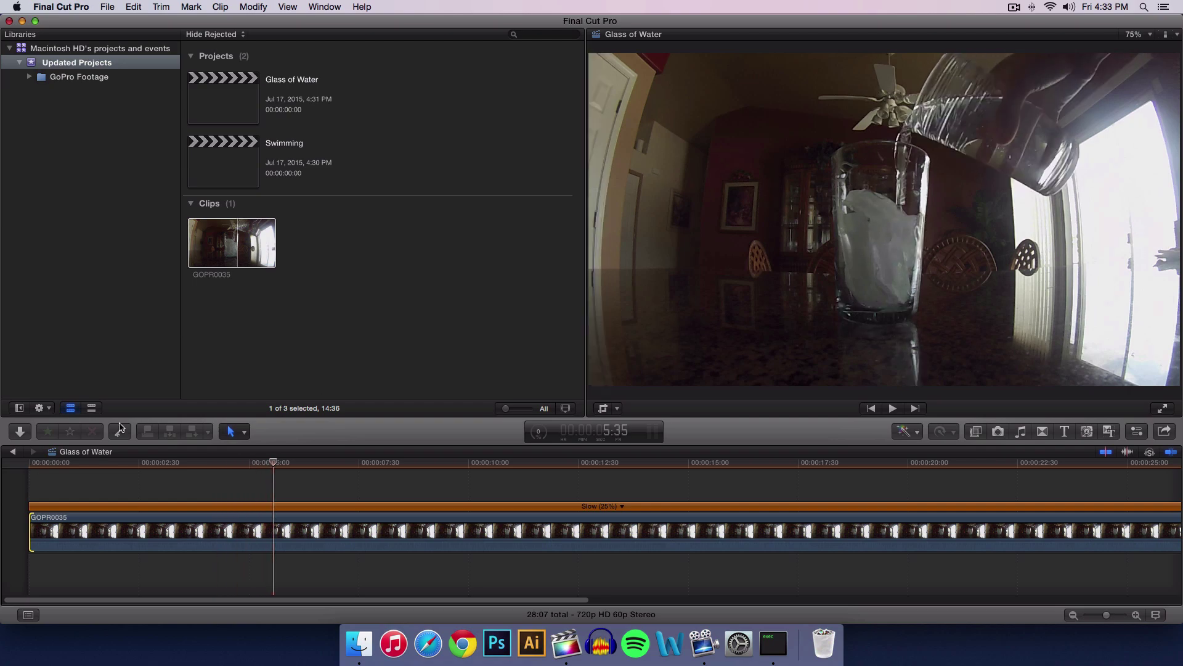
pyautogui.click(880, 542)
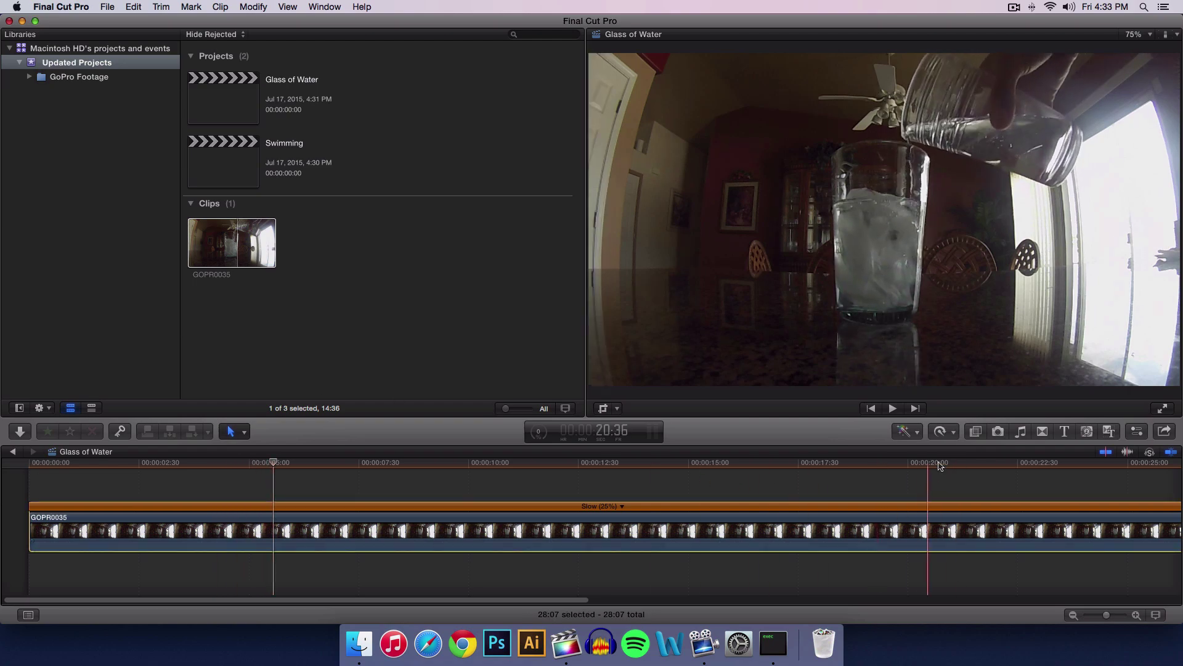
# Step: Set the slowed clip's Retime video quality to Optical Flow
pyautogui.click(940, 431)
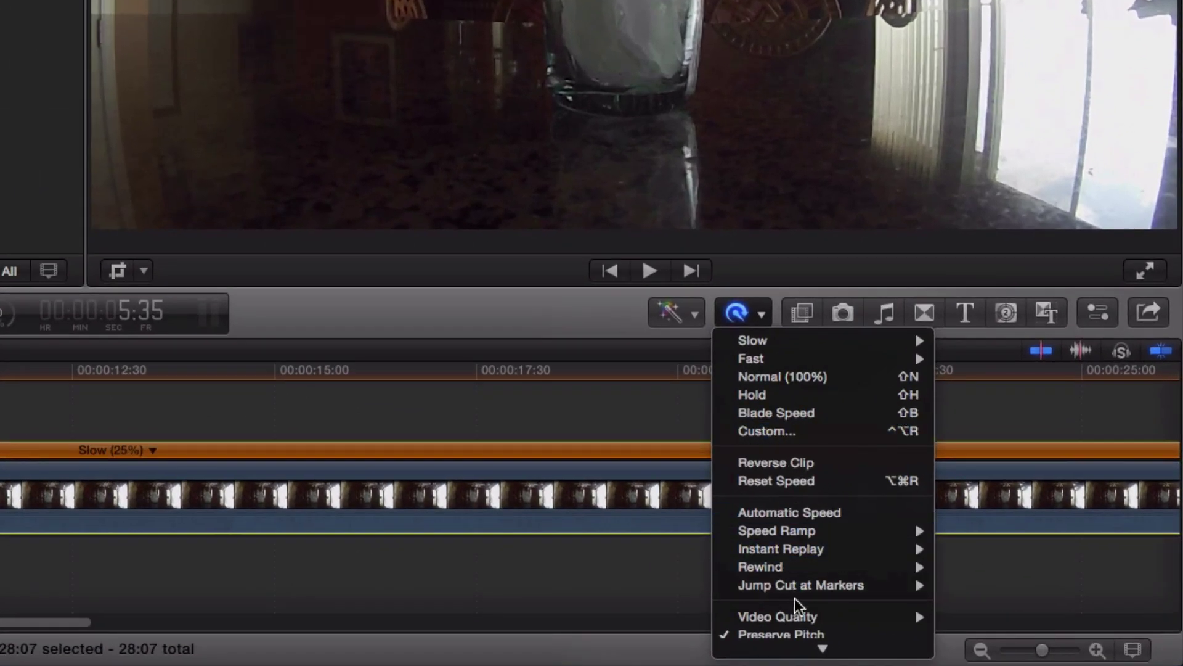
pyautogui.moveTo(920, 623)
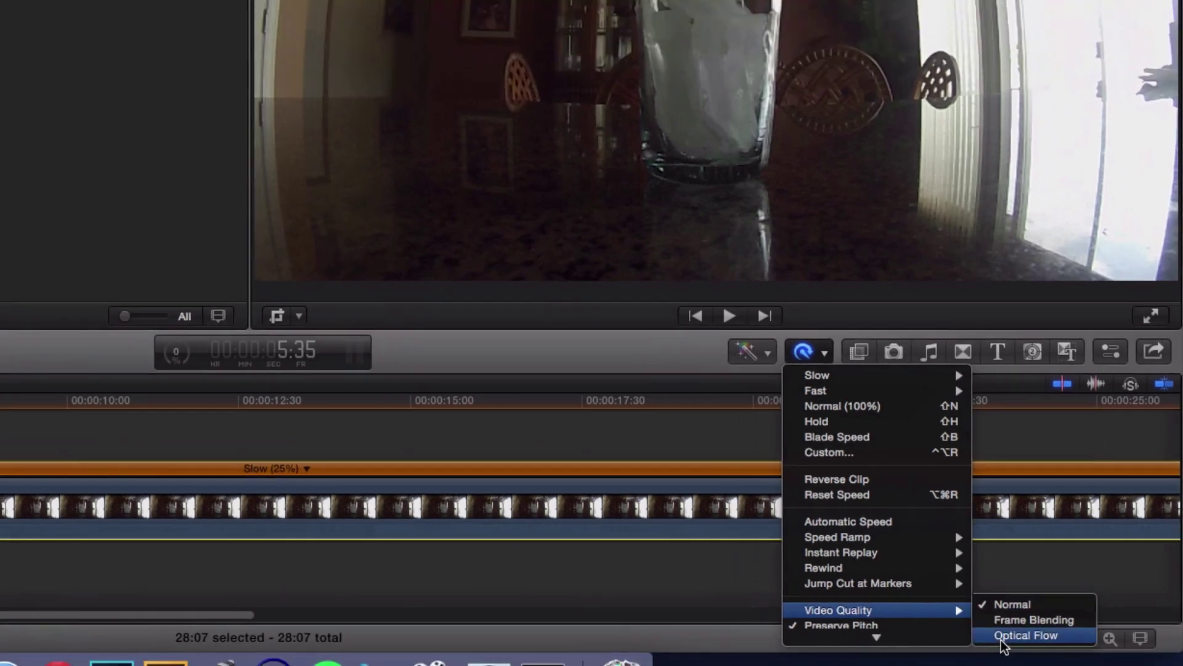
pyautogui.click(986, 645)
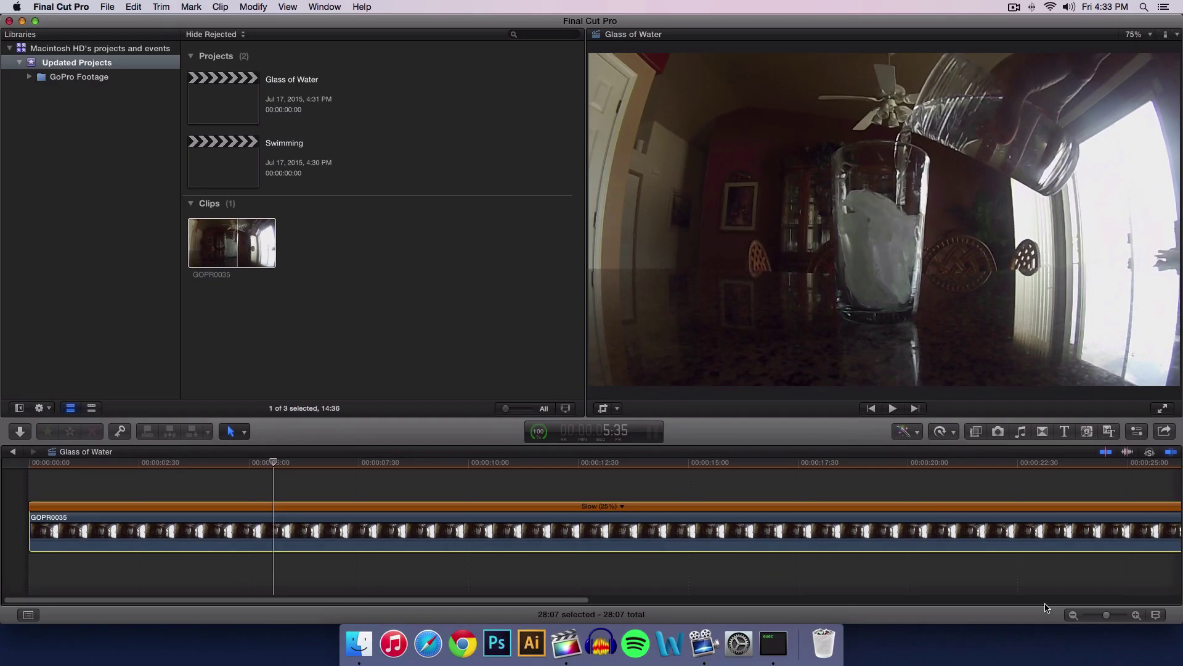
# Step: Move the playhead near the start and view the Background Tasks rendering progress details
pyautogui.click(29, 554)
pyautogui.click(74, 466)
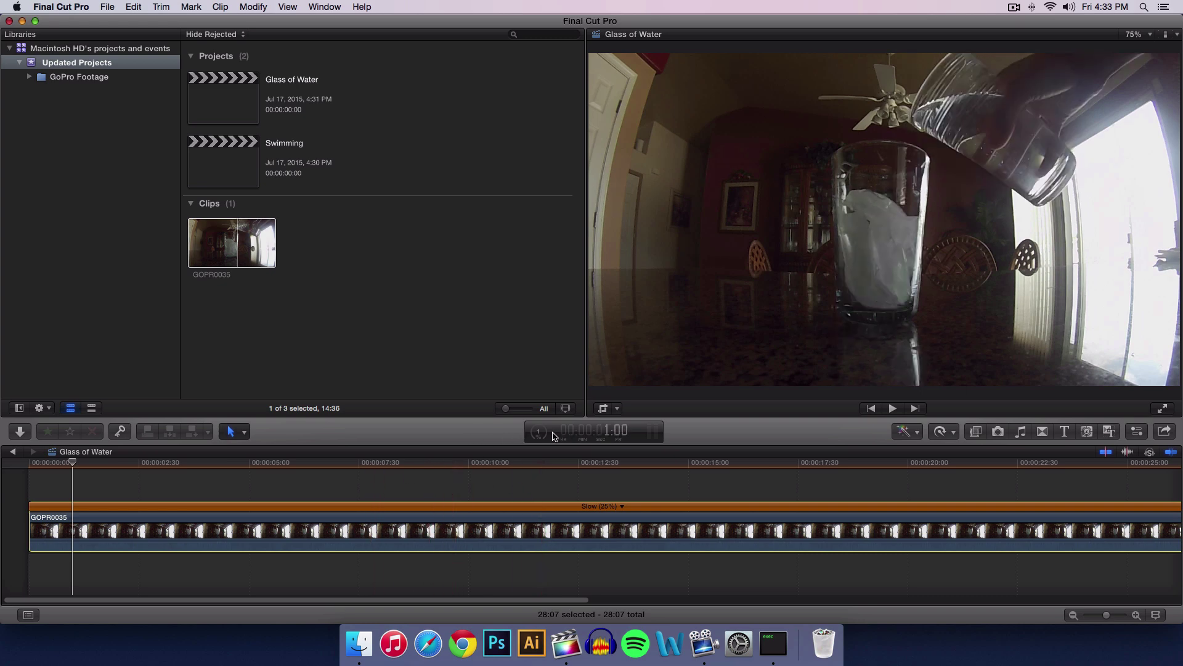
pyautogui.click(538, 431)
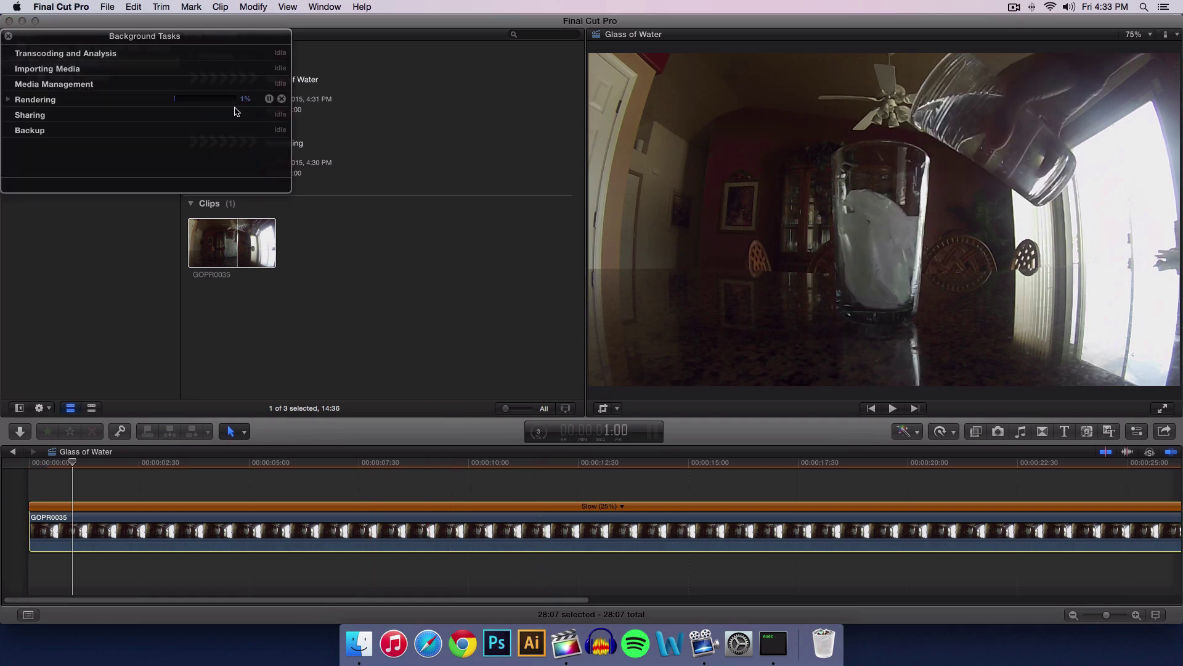
pyautogui.click(9, 99)
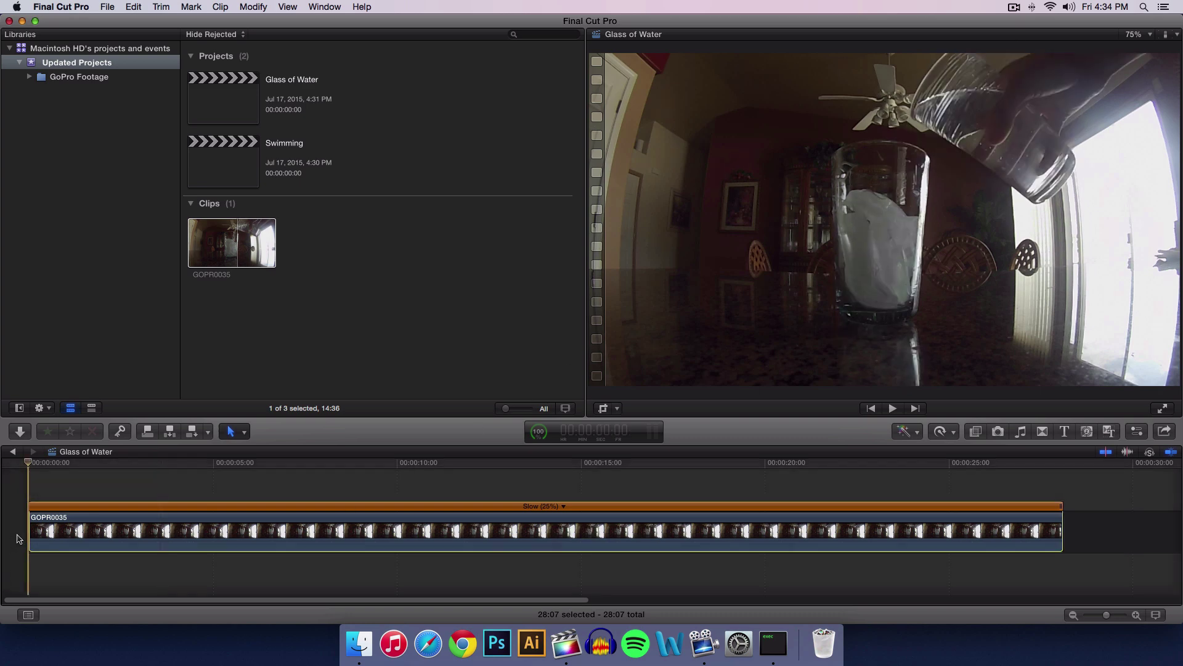
pyautogui.press('space')
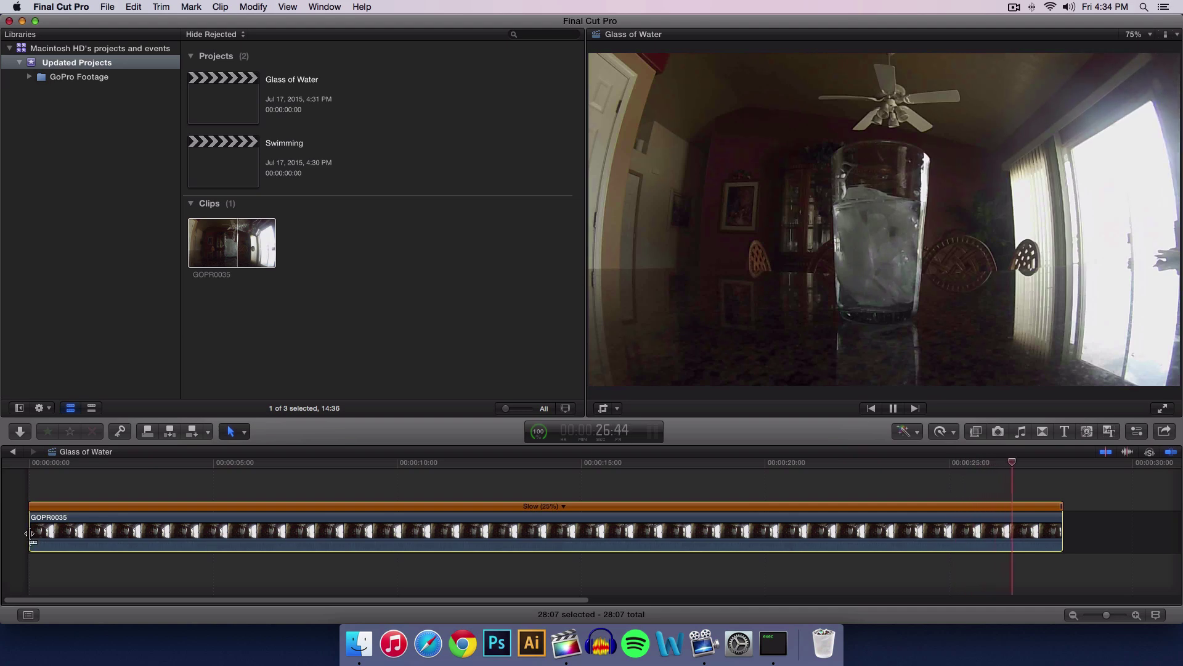
pyautogui.press('space')
pyautogui.click(563, 507)
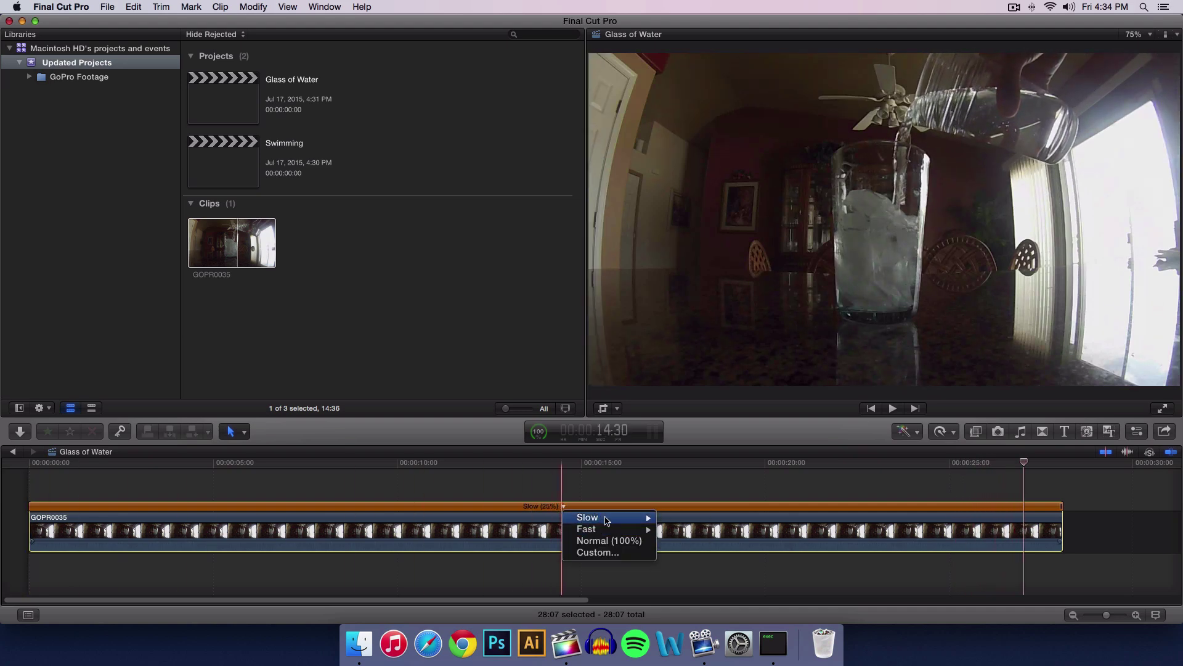
pyautogui.click(538, 510)
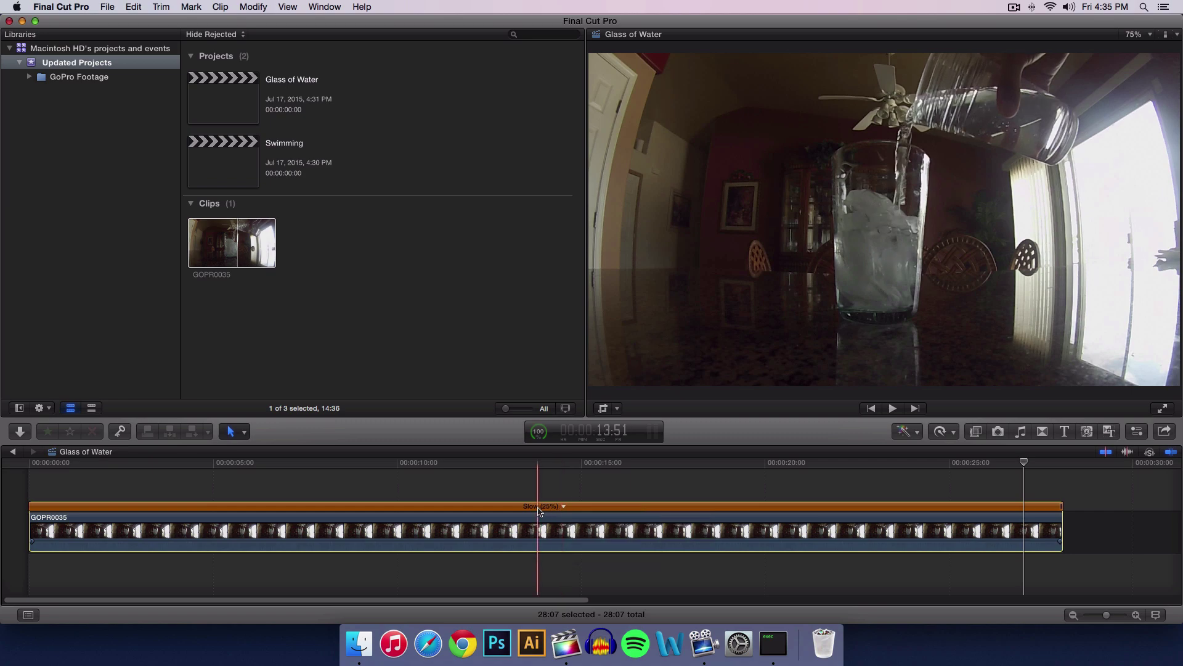
pyautogui.click(25, 466)
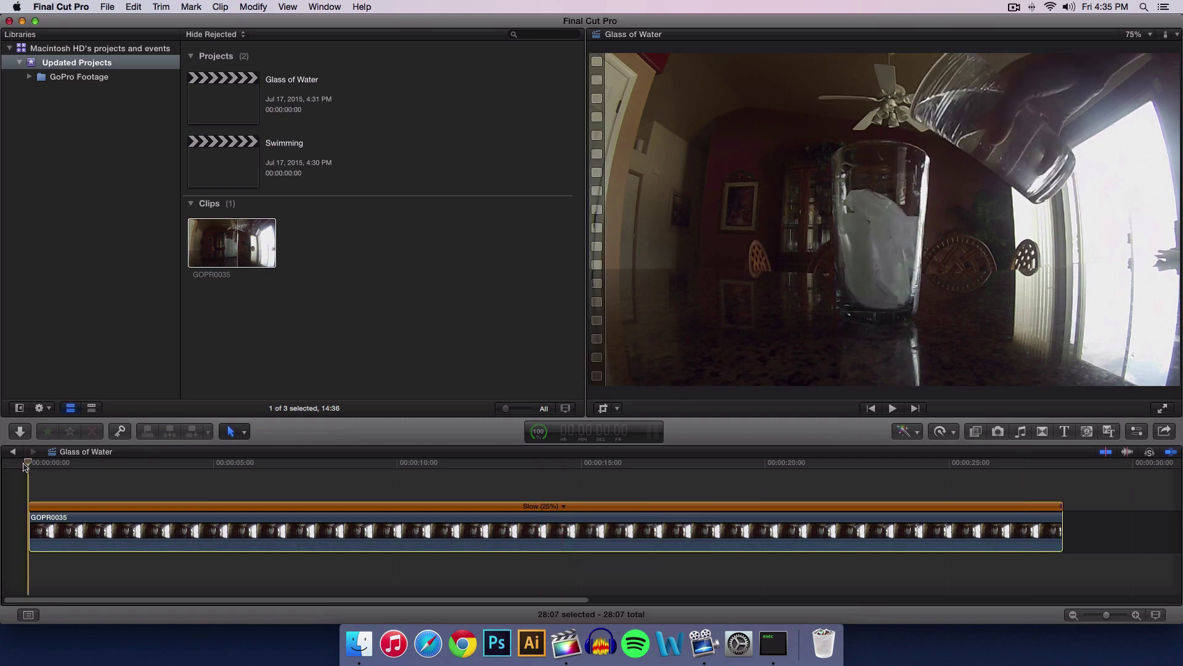